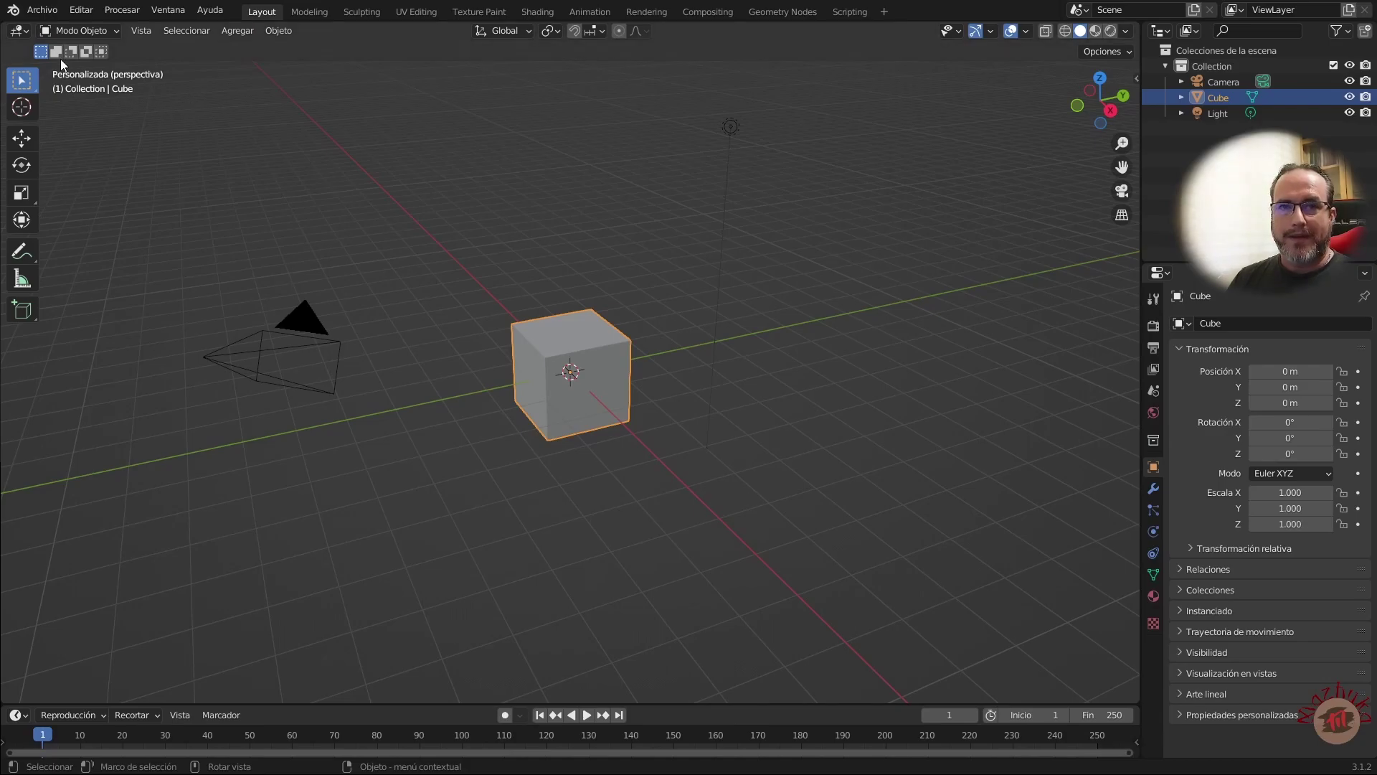
# Step: Bring up the welcome splash screen to view its new-file templates and recent files, and close it
pyautogui.click(11, 12)
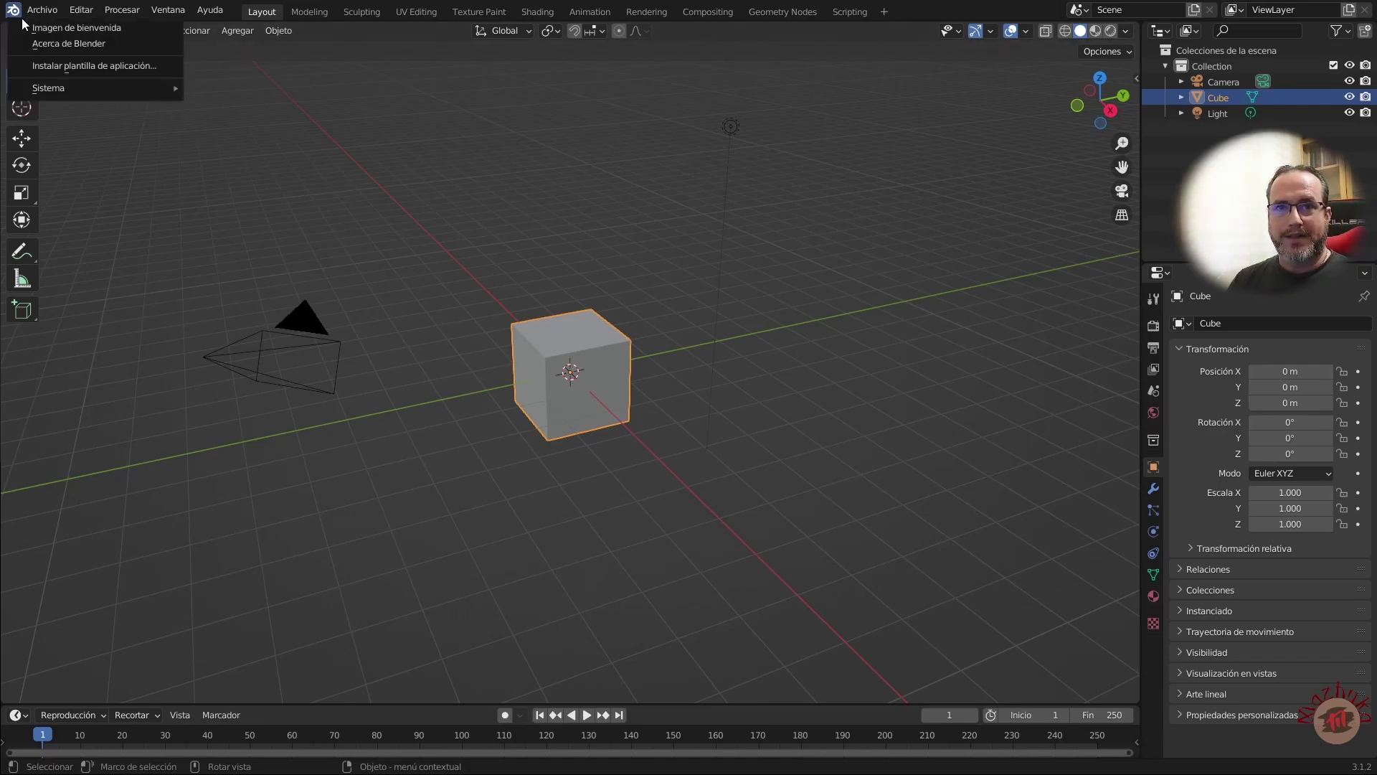
pyautogui.click(33, 27)
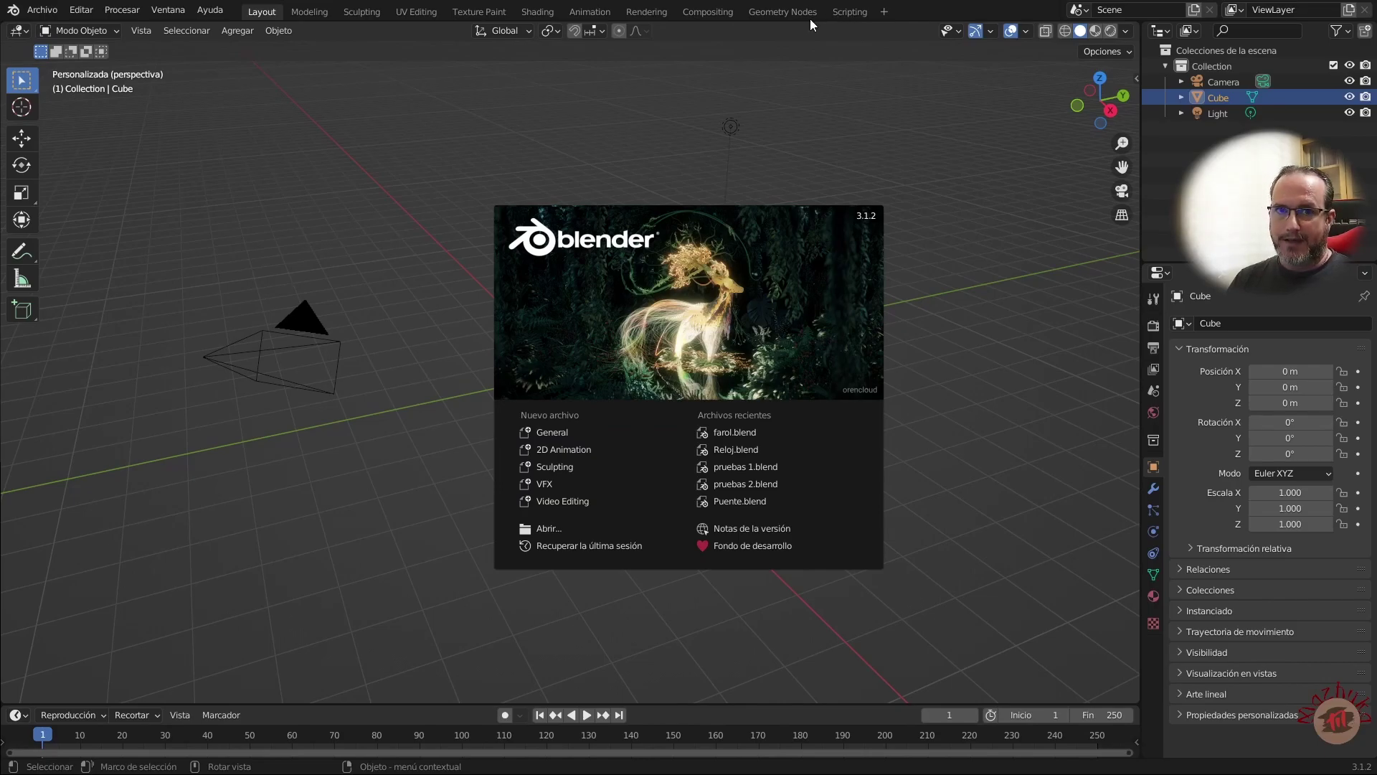
pyautogui.click(804, 165)
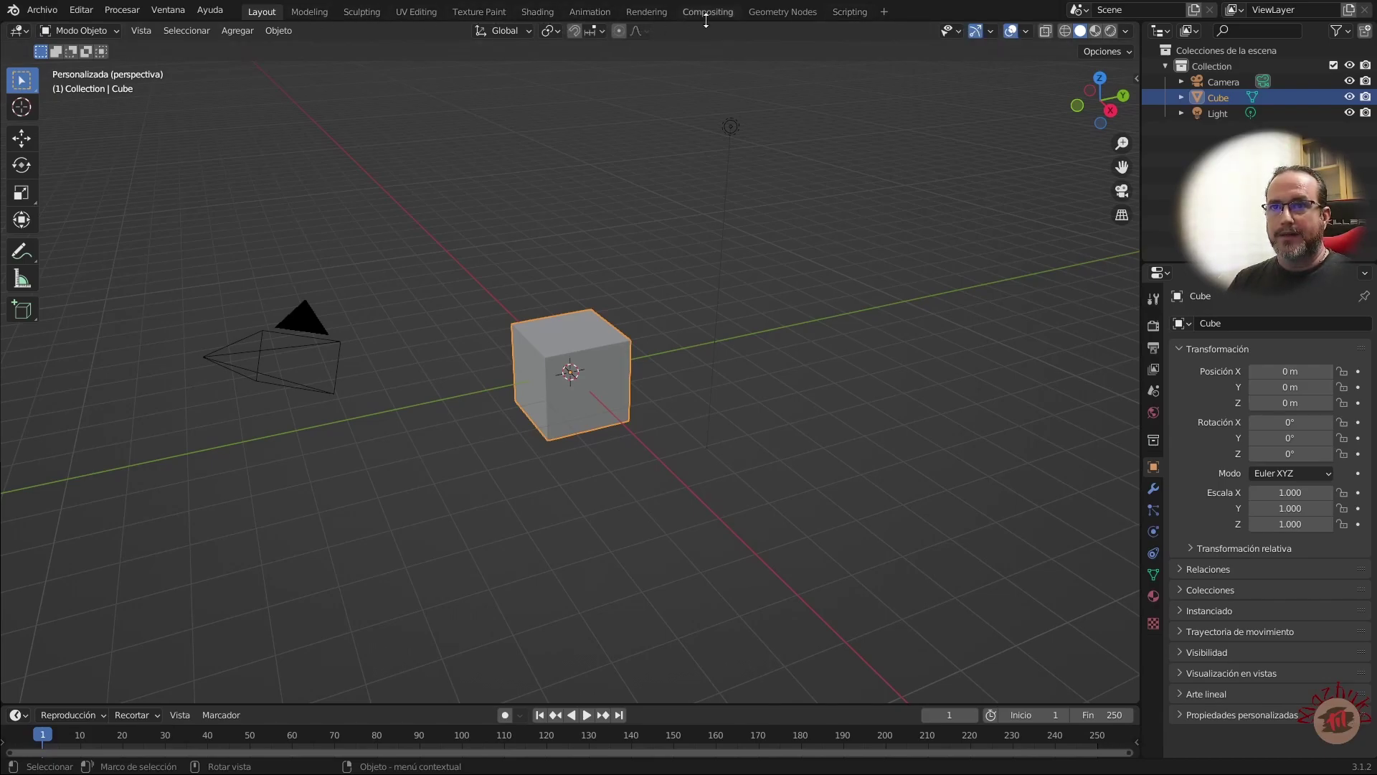
# Step: Examine the workspace categories that can be added, such as General, 2D Animation, Sculpting, VFX and Video Editing
pyautogui.click(887, 11)
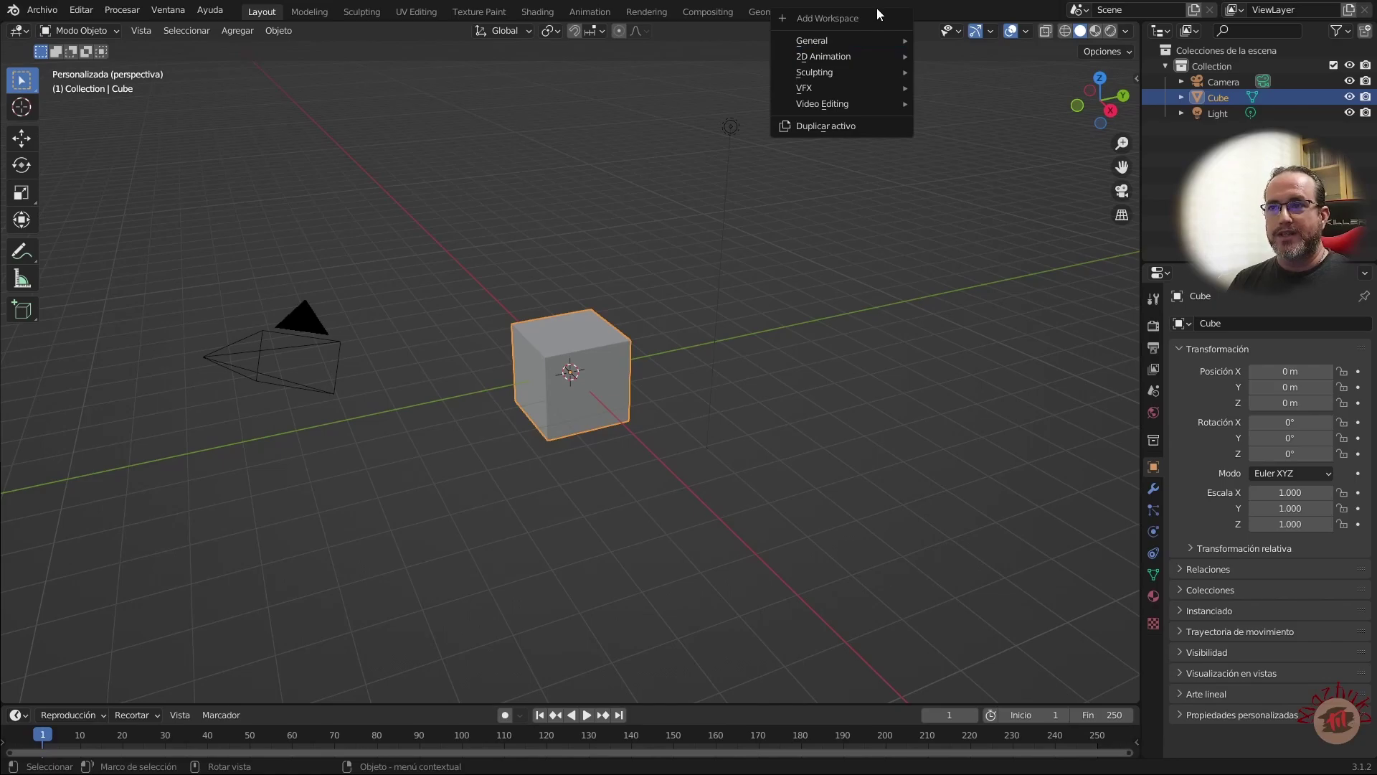
pyautogui.moveTo(836, 59)
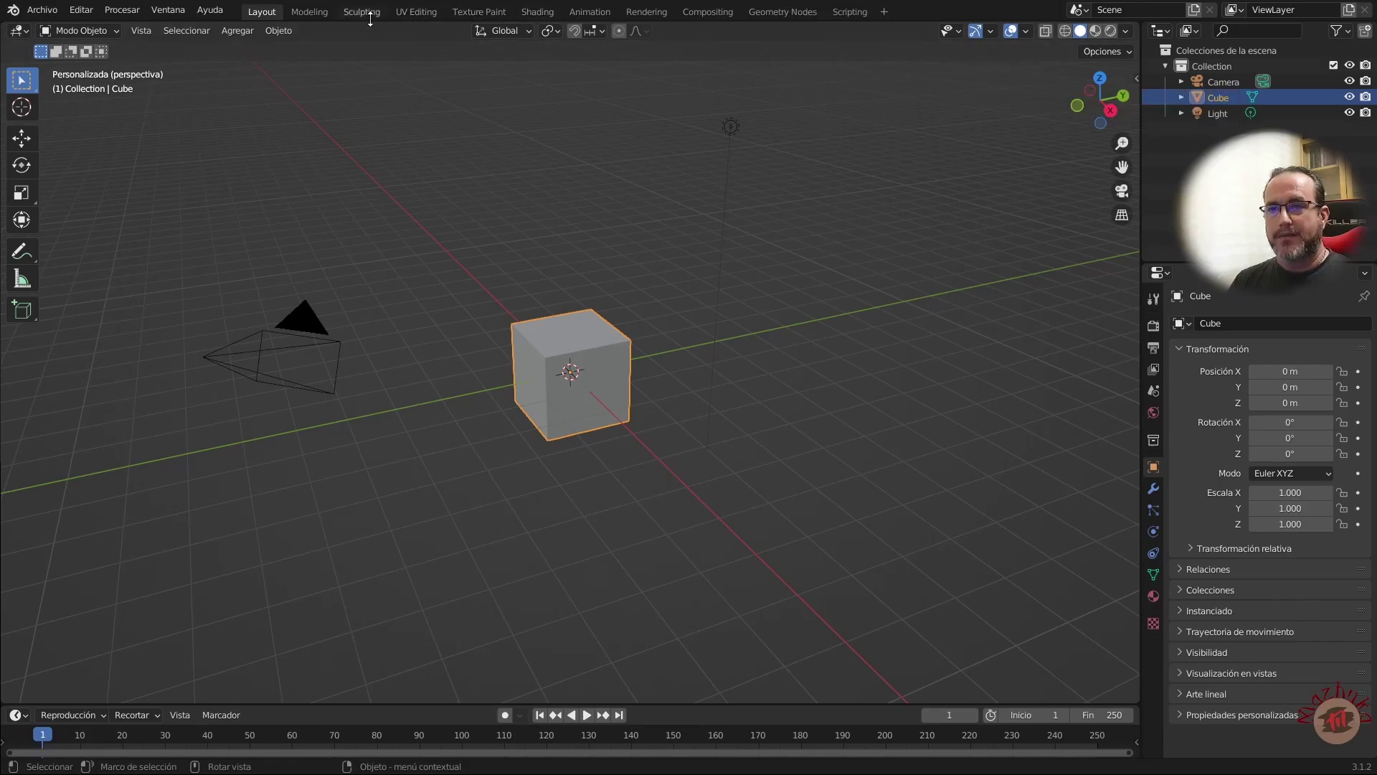
pyautogui.click(884, 11)
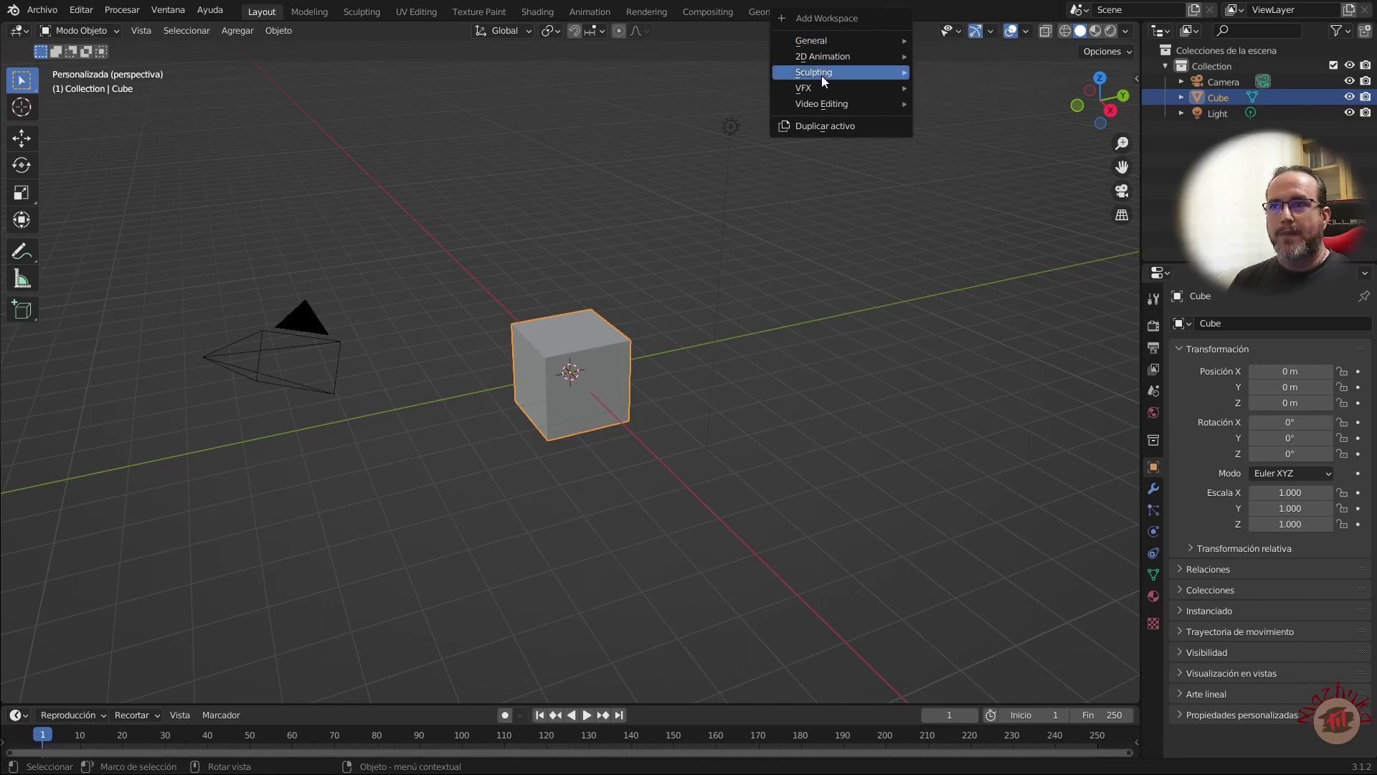
pyautogui.moveTo(823, 94)
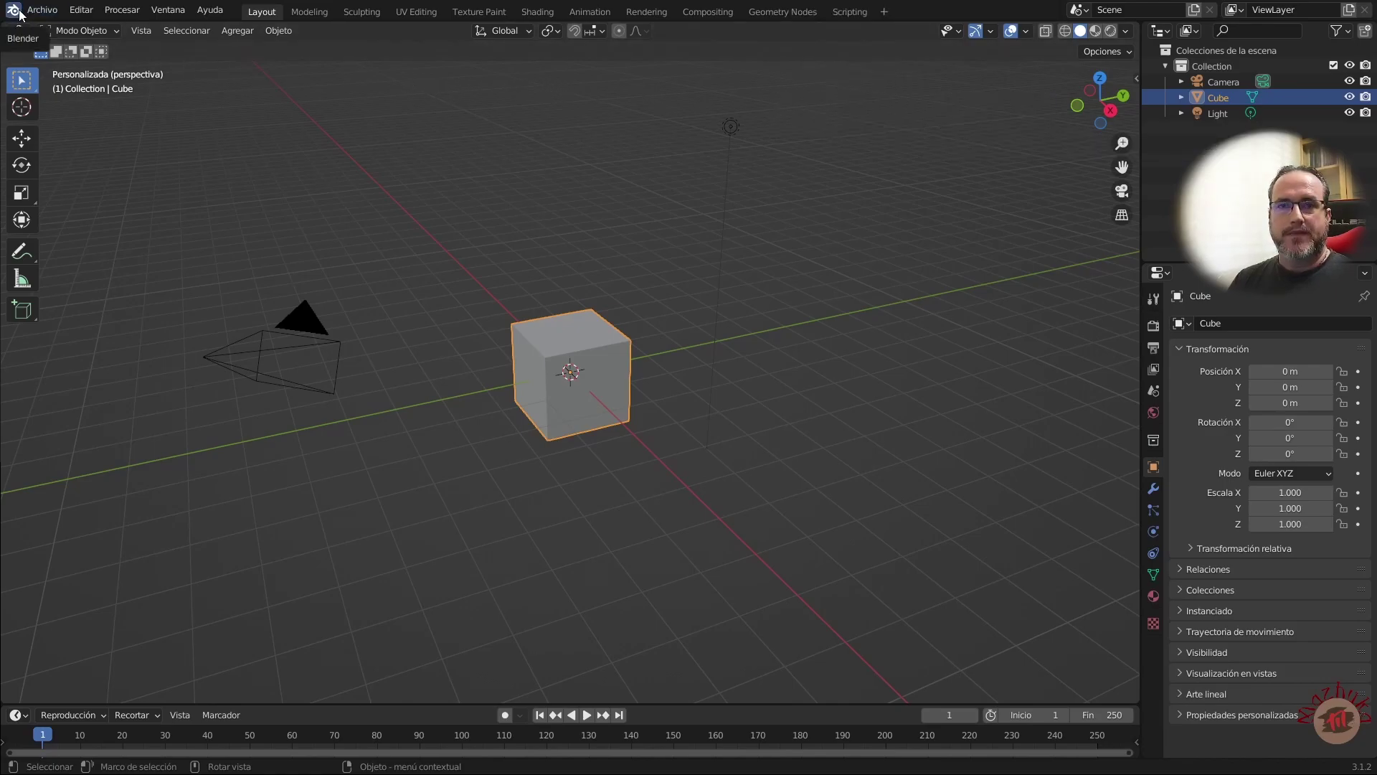
# Step: Create a new 2D Animation file and switch to its 2D Full Canvas workspace
pyautogui.click(42, 10)
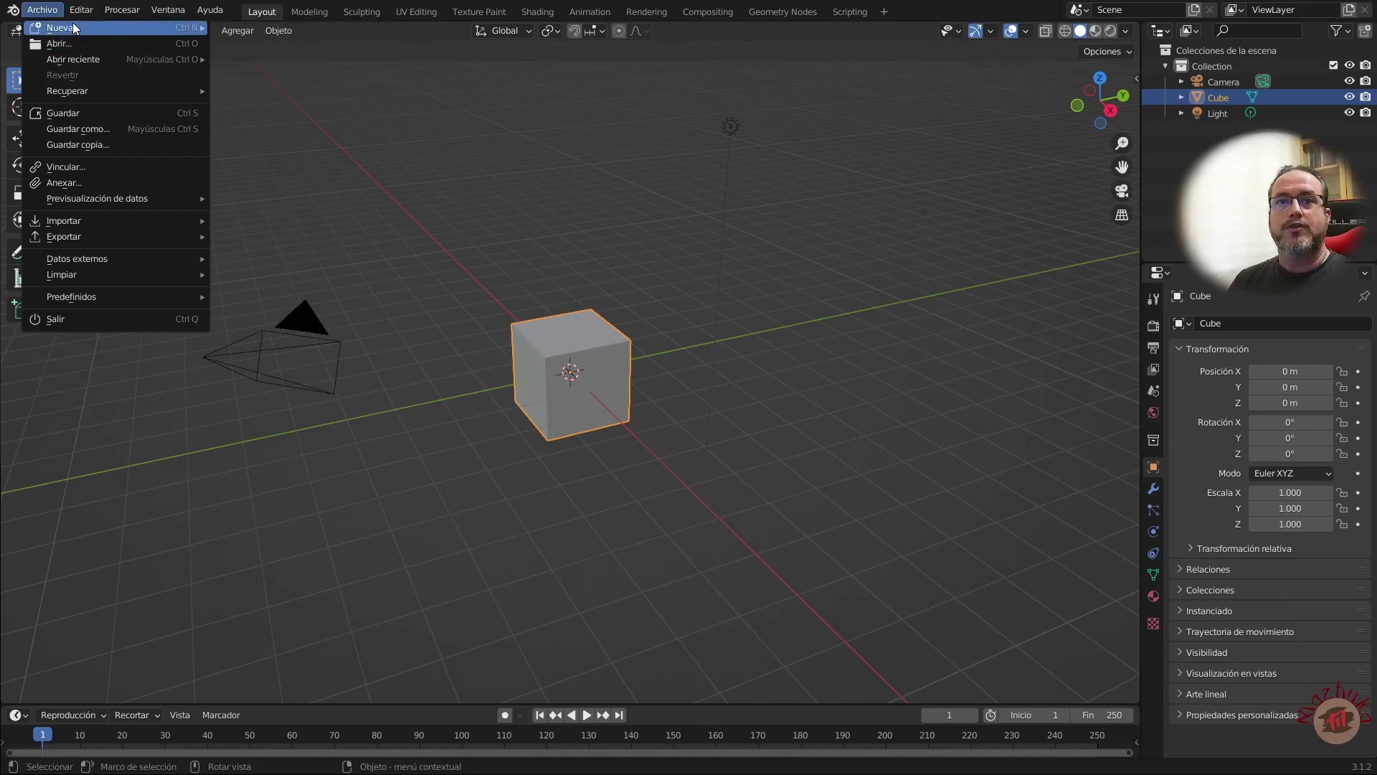
pyautogui.moveTo(75, 27)
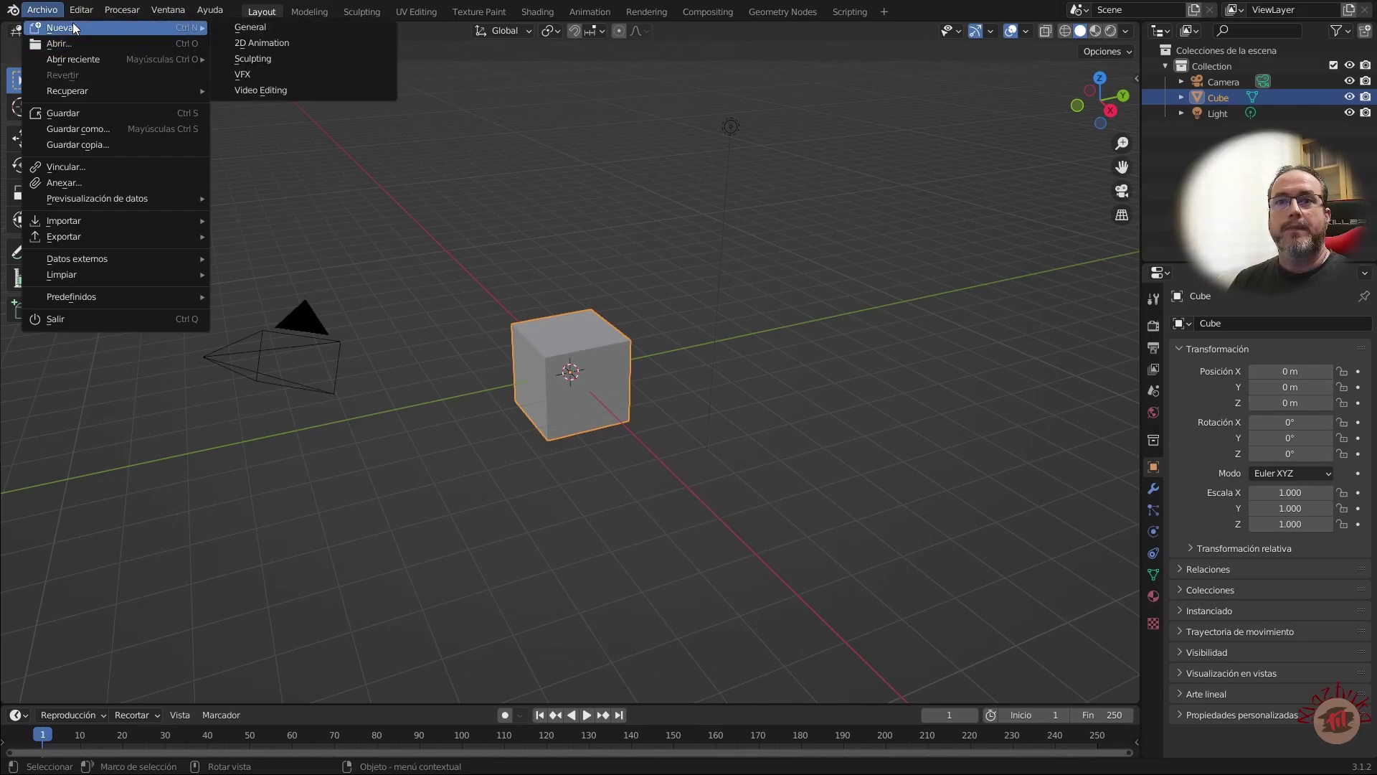
pyautogui.click(287, 45)
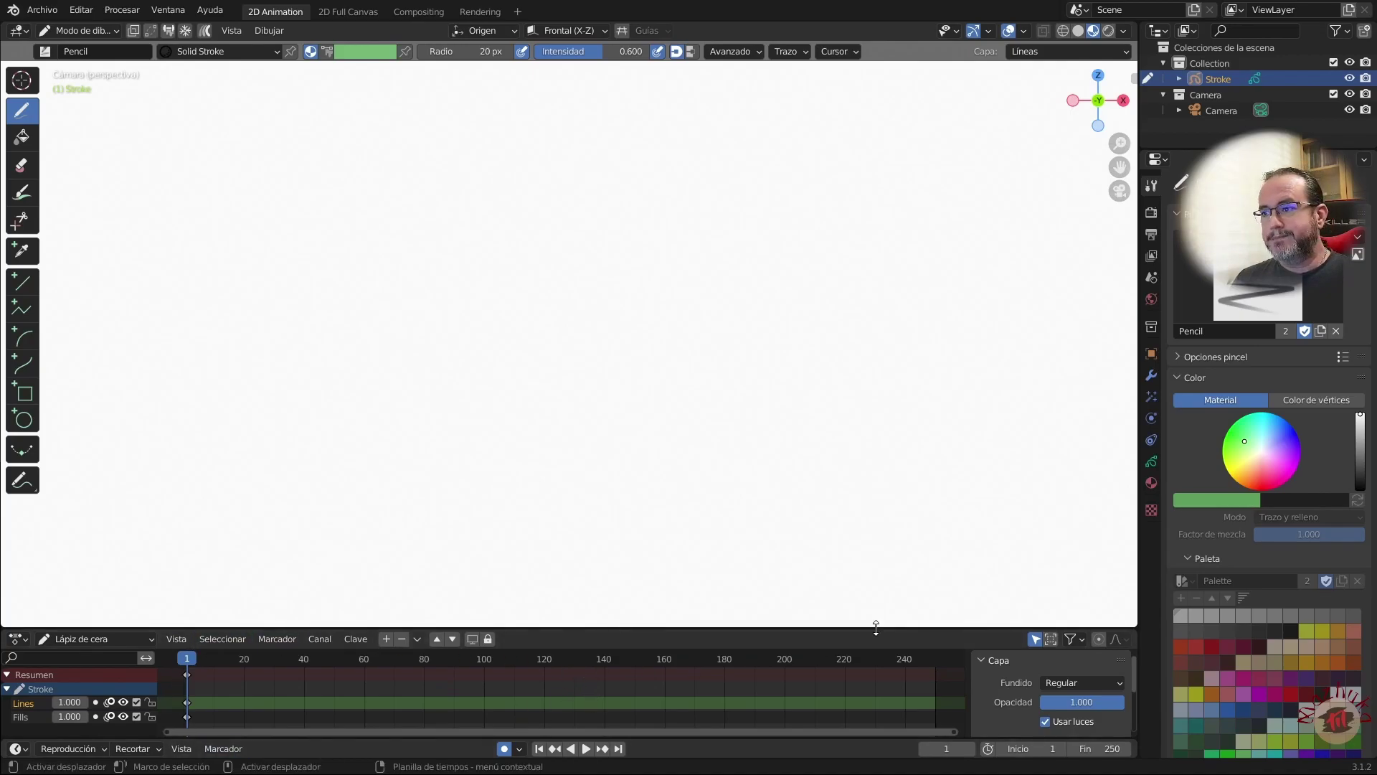
pyautogui.scroll(1, 1220, 69)
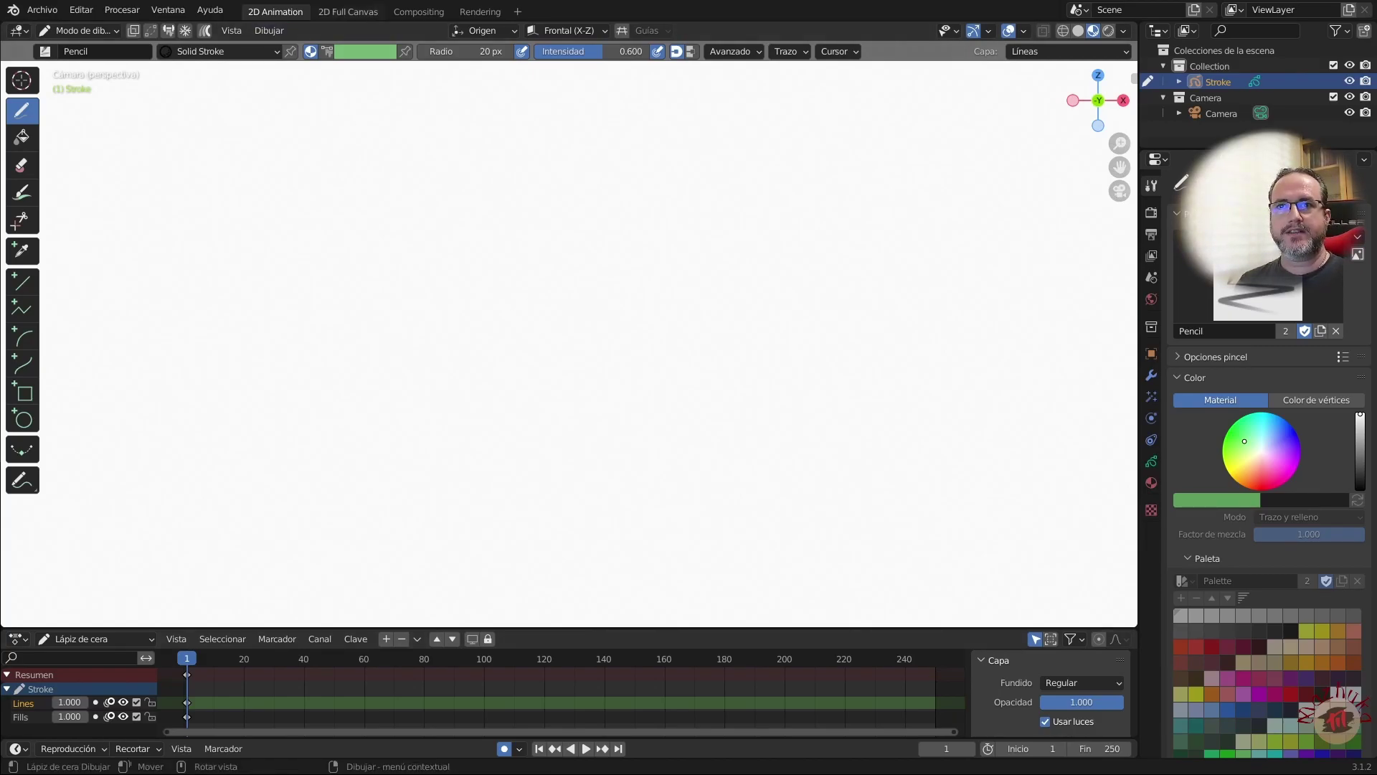
pyautogui.click(348, 11)
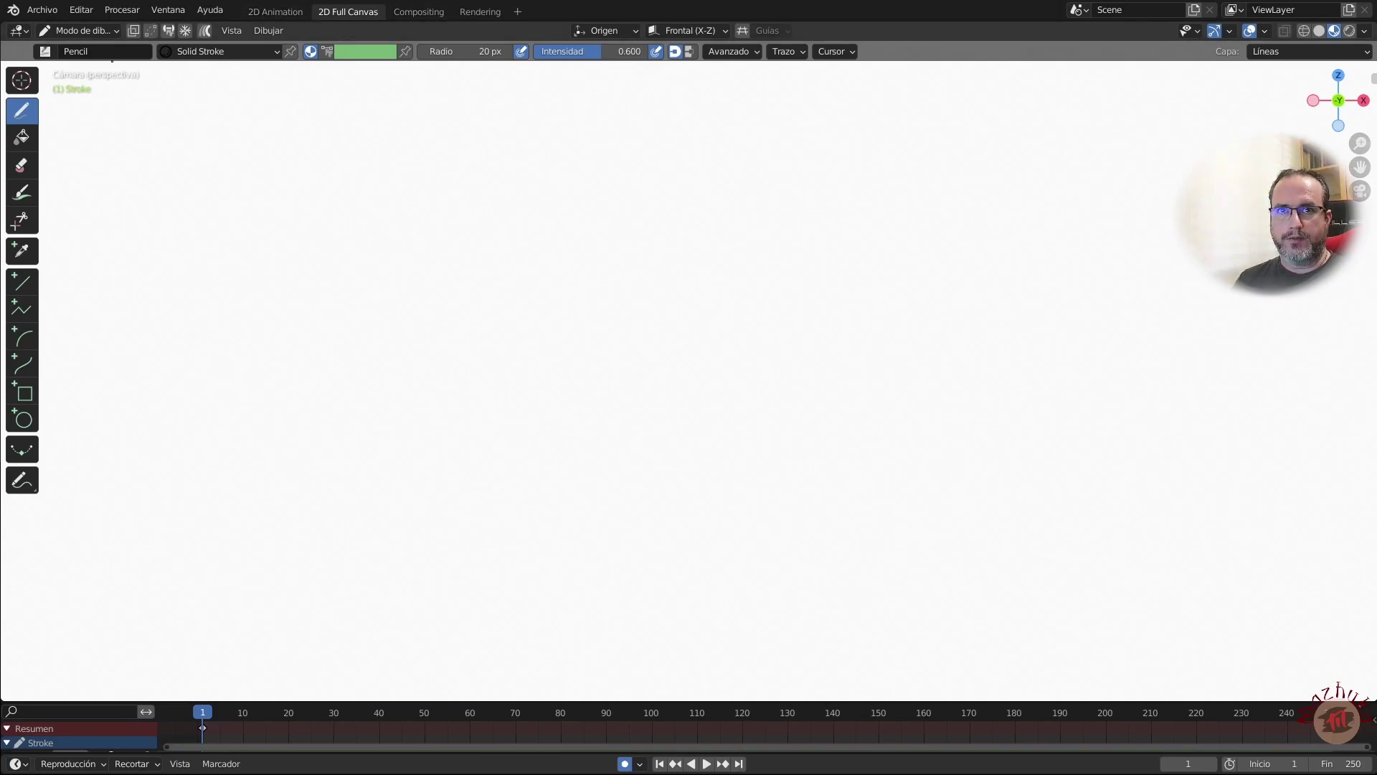
# Step: Create a new file from the General template
pyautogui.click(44, 11)
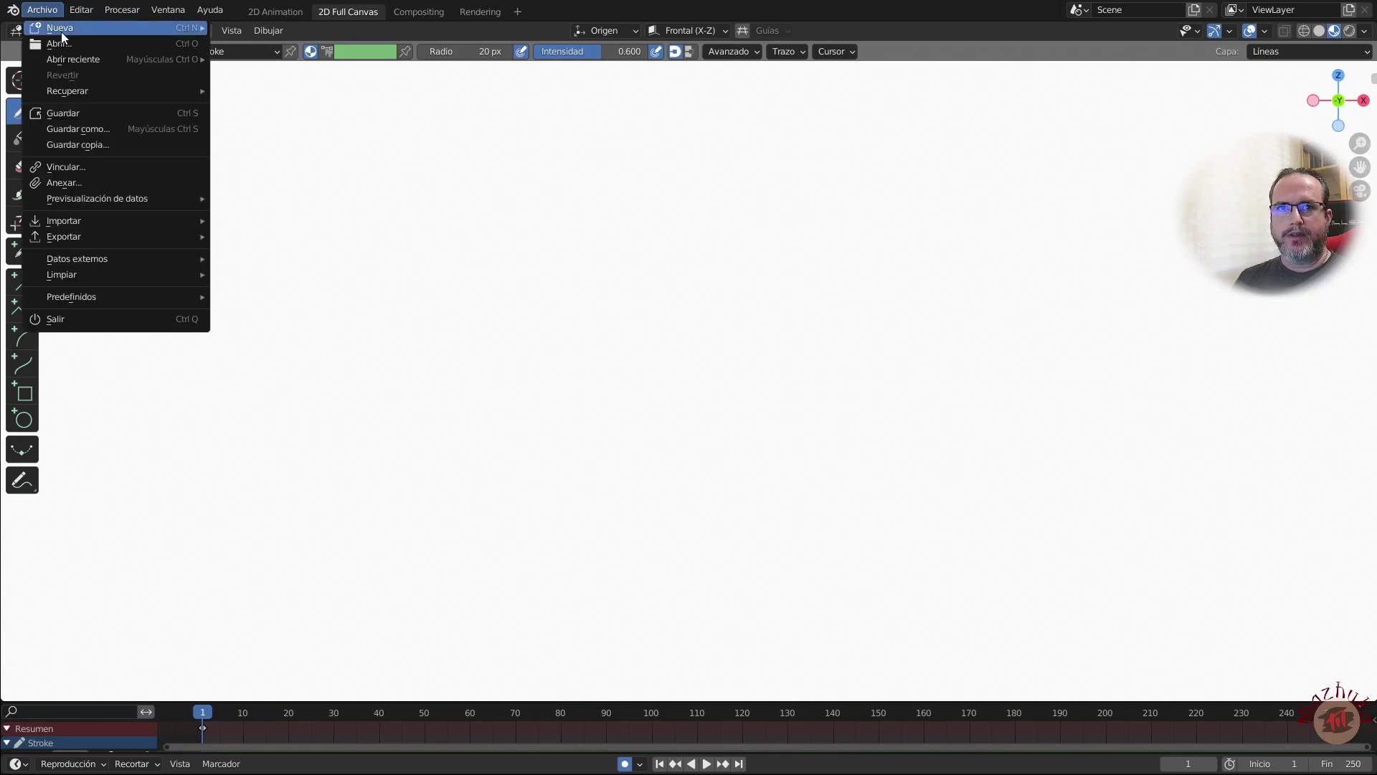
pyautogui.moveTo(63, 32)
pyautogui.click(229, 33)
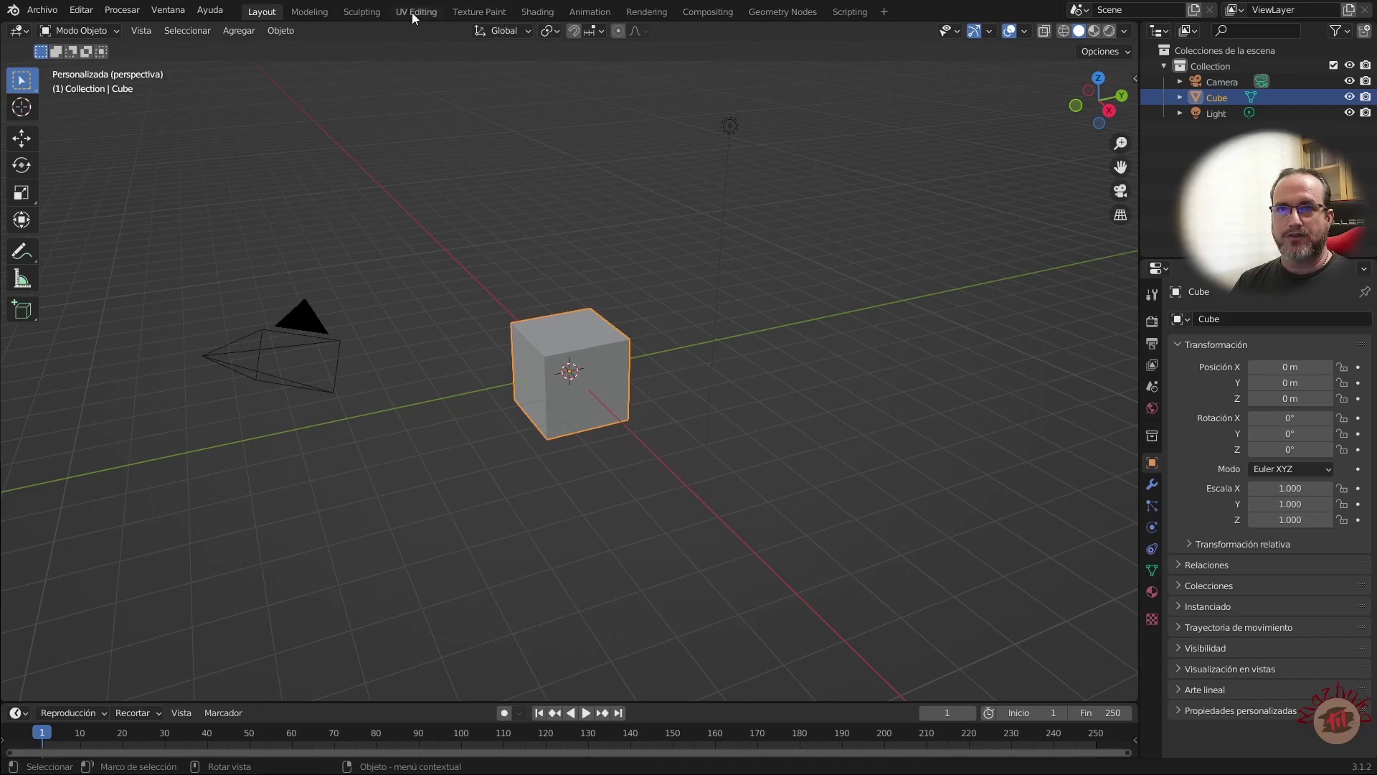
# Step: Duplicate the Layout workspace
pyautogui.rightClick(267, 13)
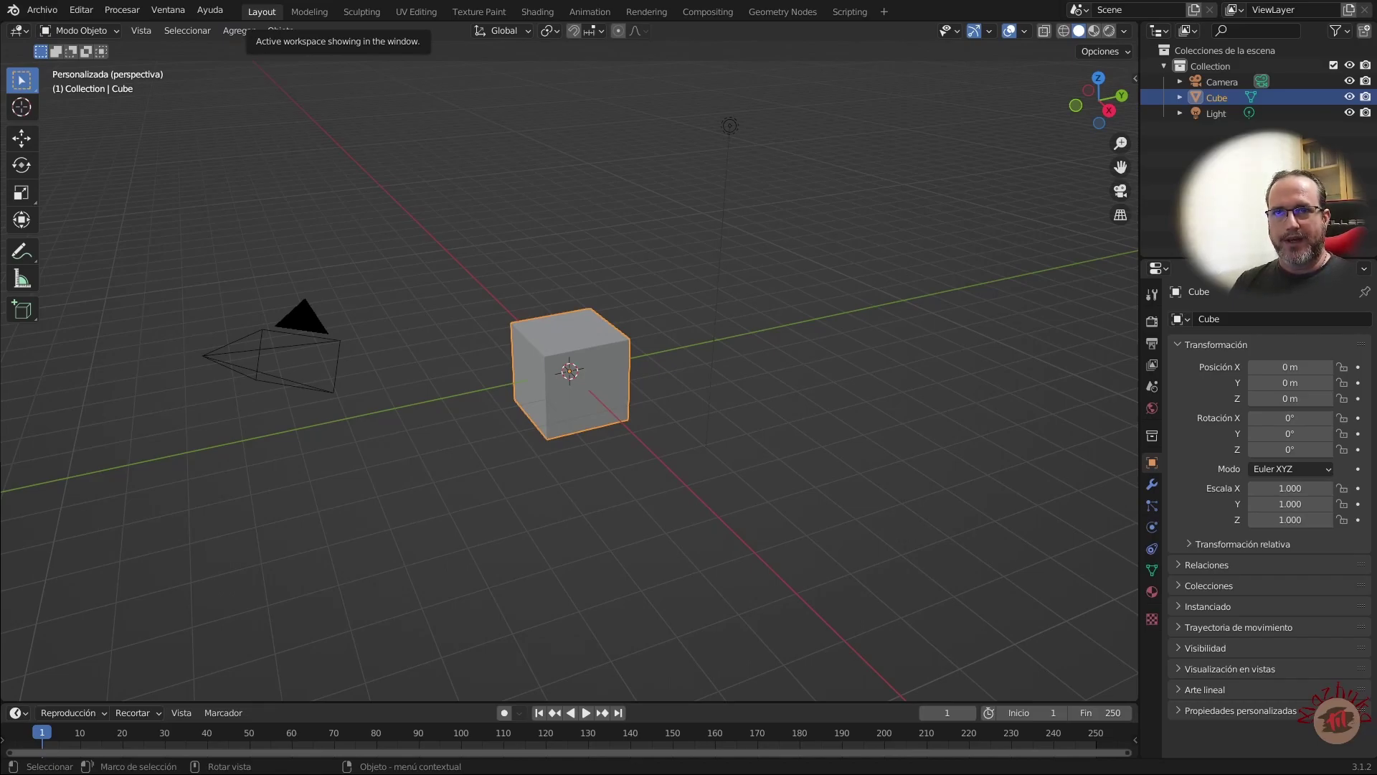
pyautogui.click(121, 10)
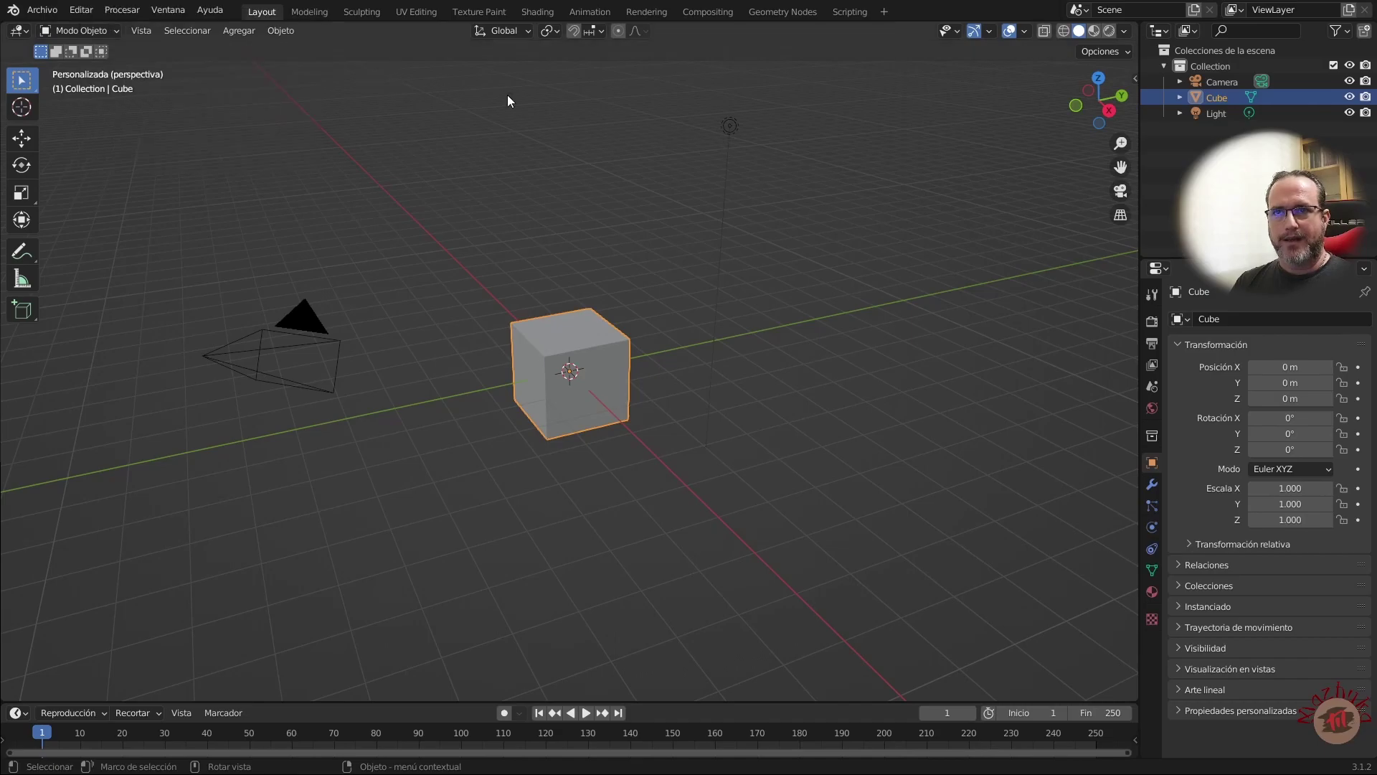
pyautogui.click(884, 12)
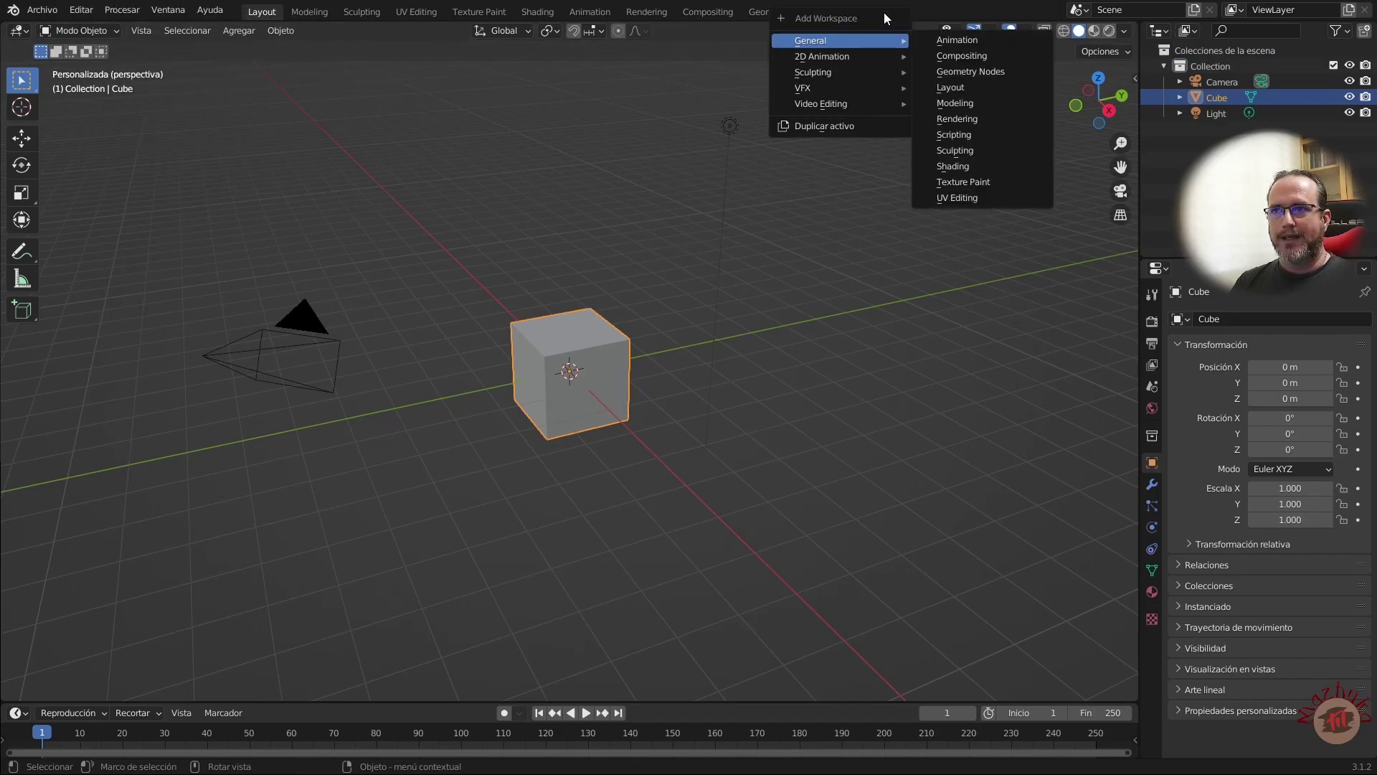
pyautogui.moveTo(826, 44)
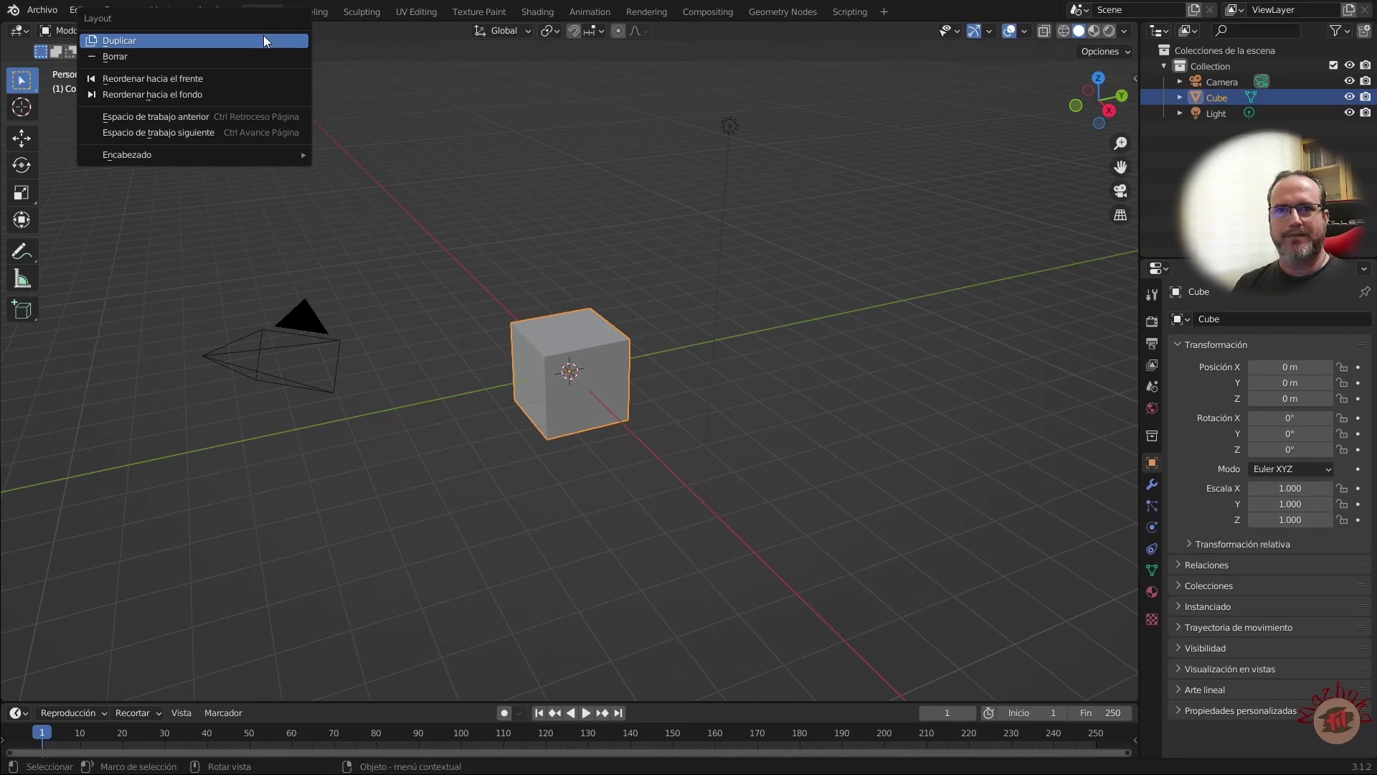
pyautogui.click(264, 41)
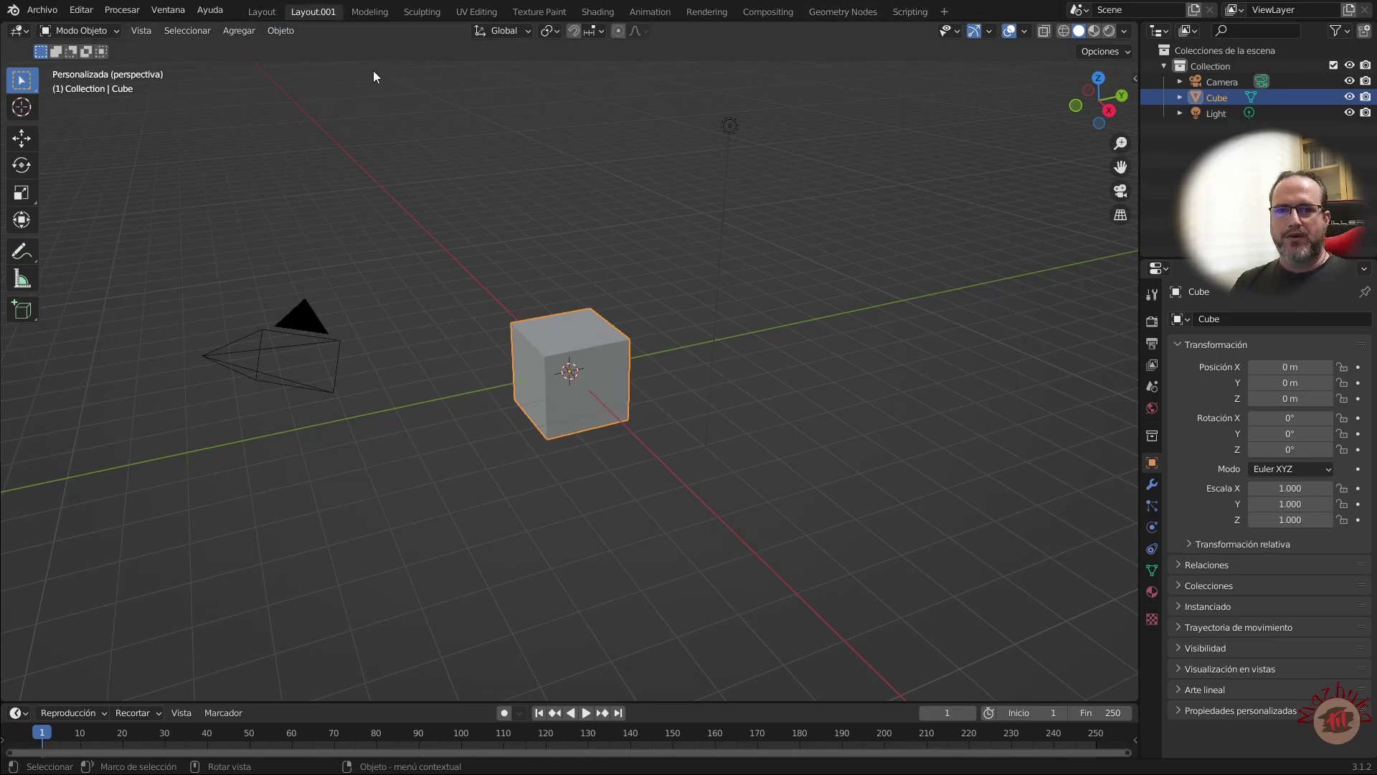
# Step: Rename the duplicated workspace as Personal View
pyautogui.doubleClick(313, 13)
pyautogui.write('P')
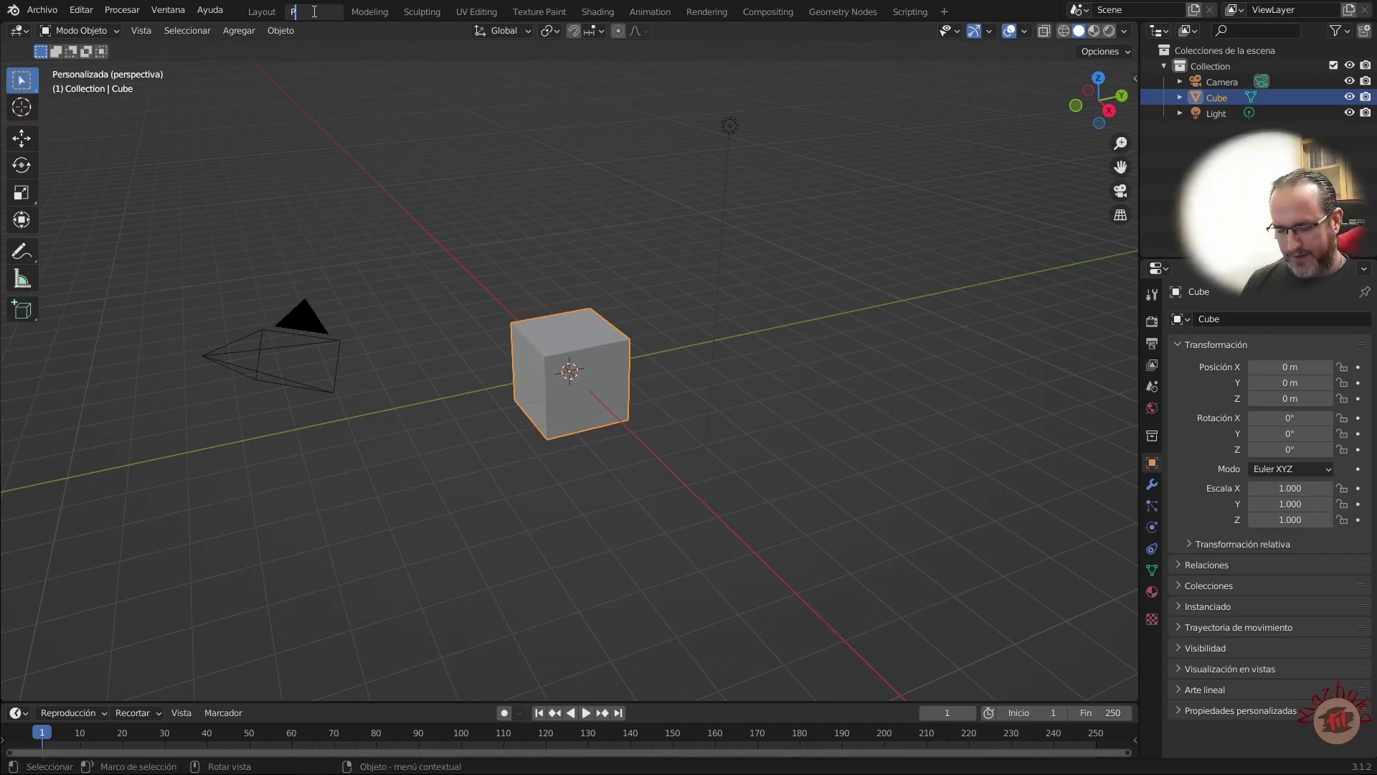
pyautogui.write('ersonal View')
pyautogui.press('Return')
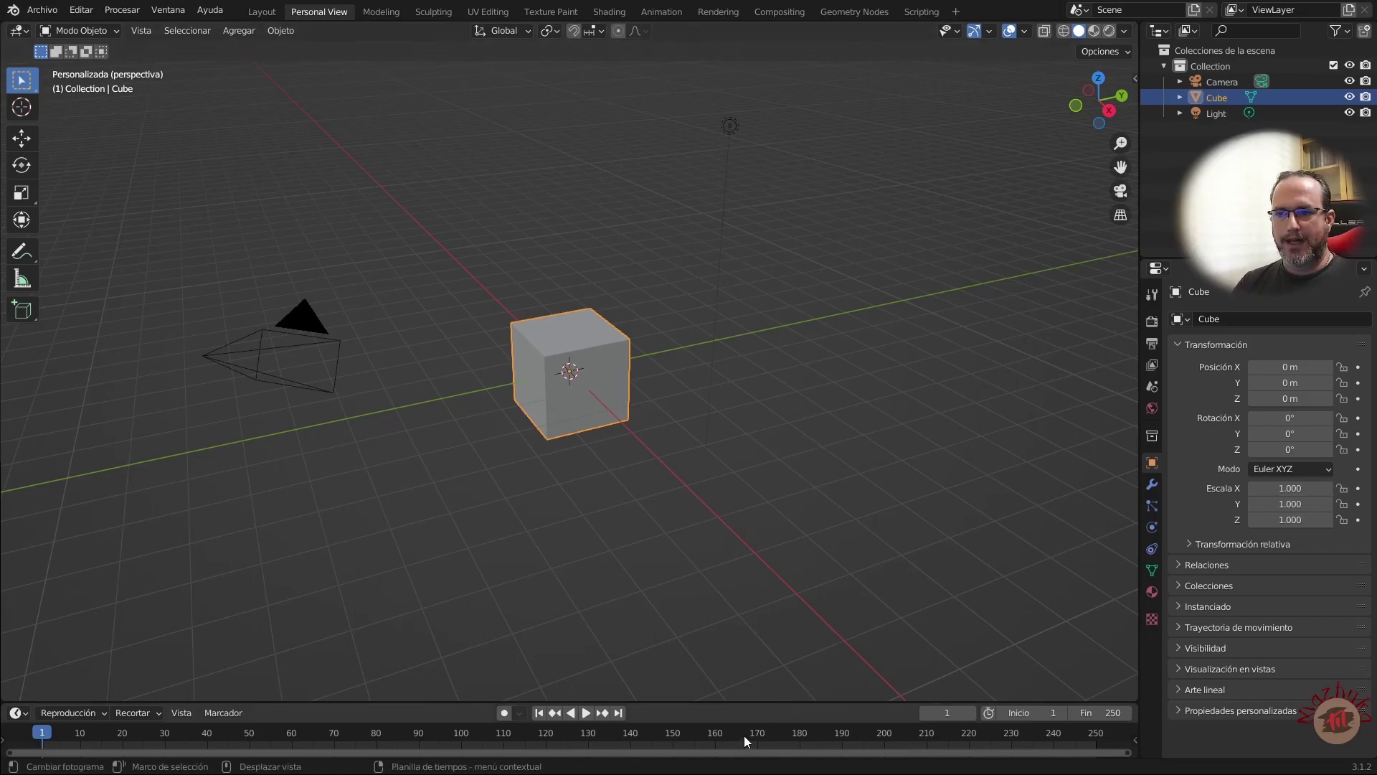
# Step: Join the timeline area into the 3D viewport so the viewport takes over its space
pyautogui.rightClick(739, 701)
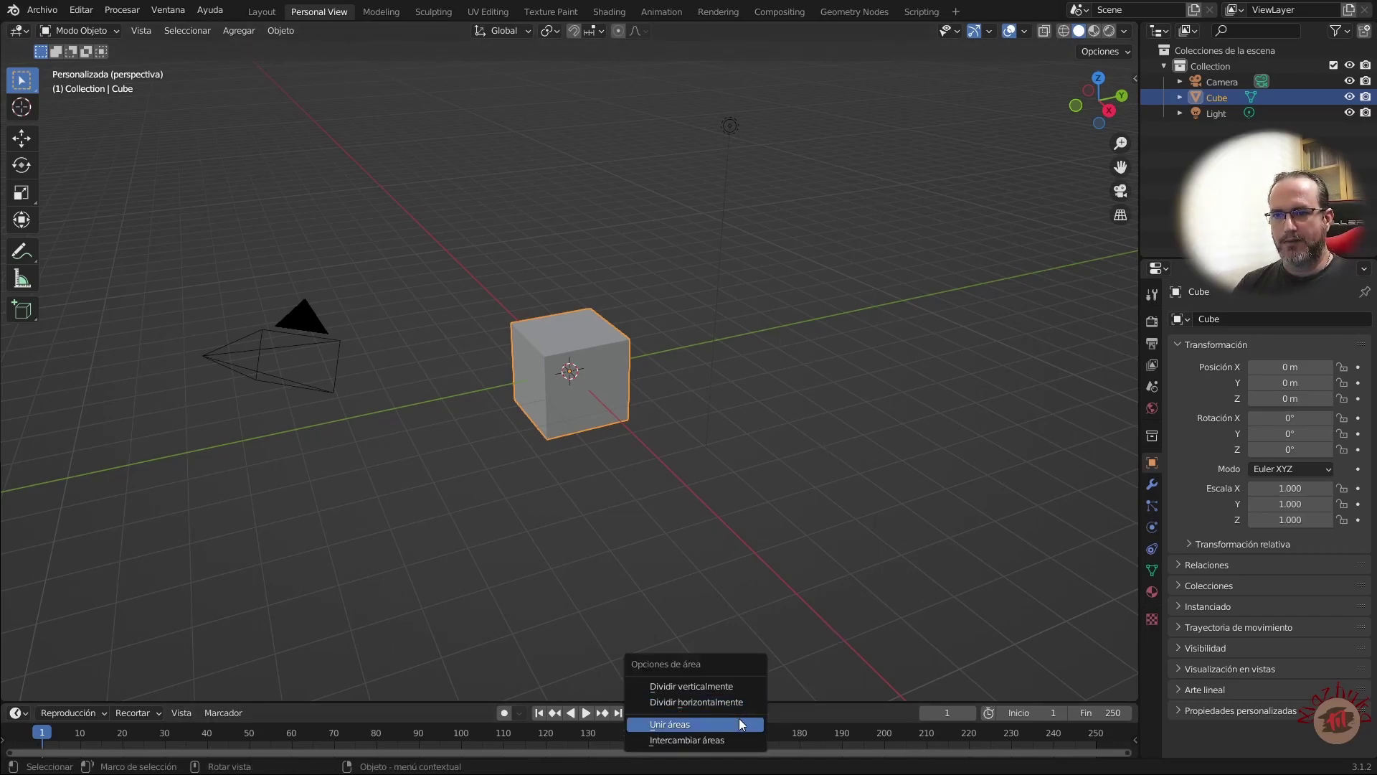
pyautogui.click(741, 724)
pyautogui.click(740, 728)
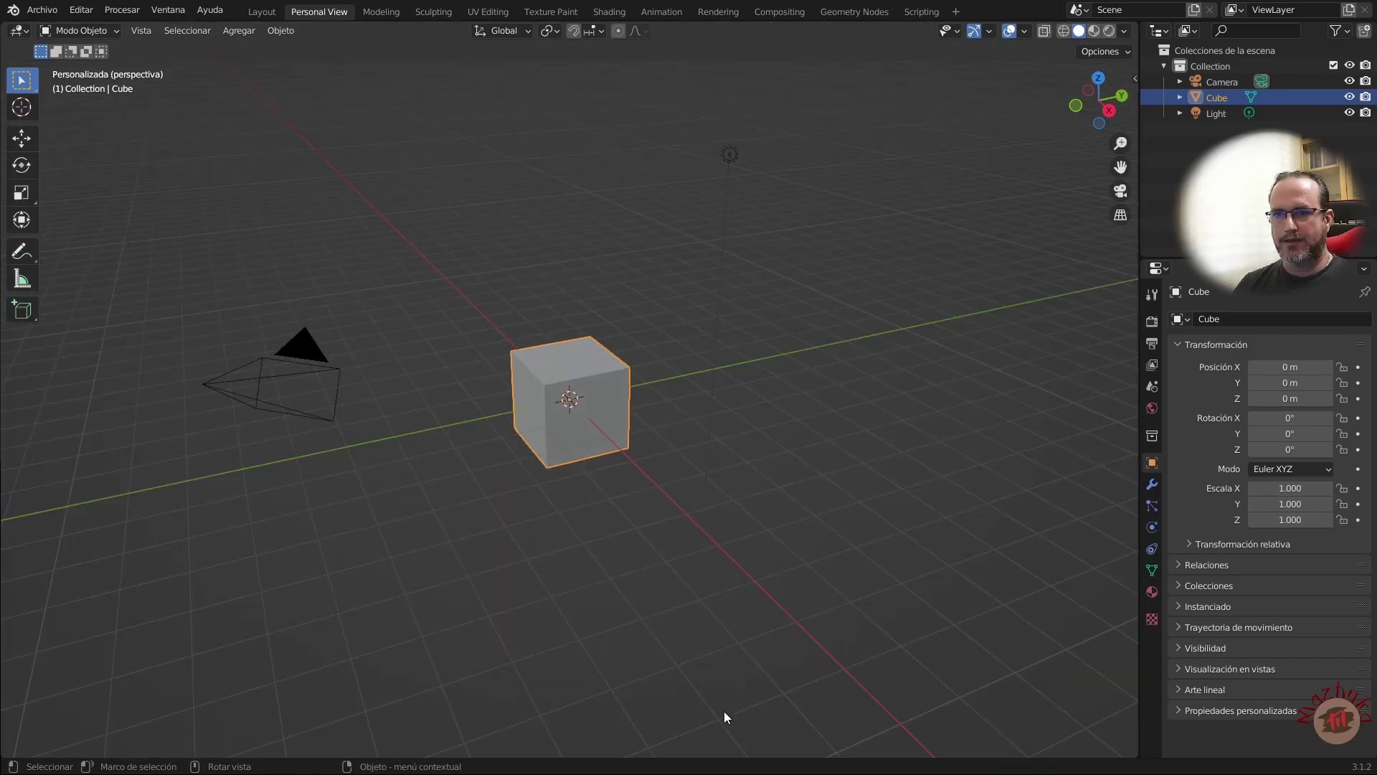
# Step: Split the 3D viewport vertically into two side-by-side areas, just short of its middle
pyautogui.rightClick(1138, 317)
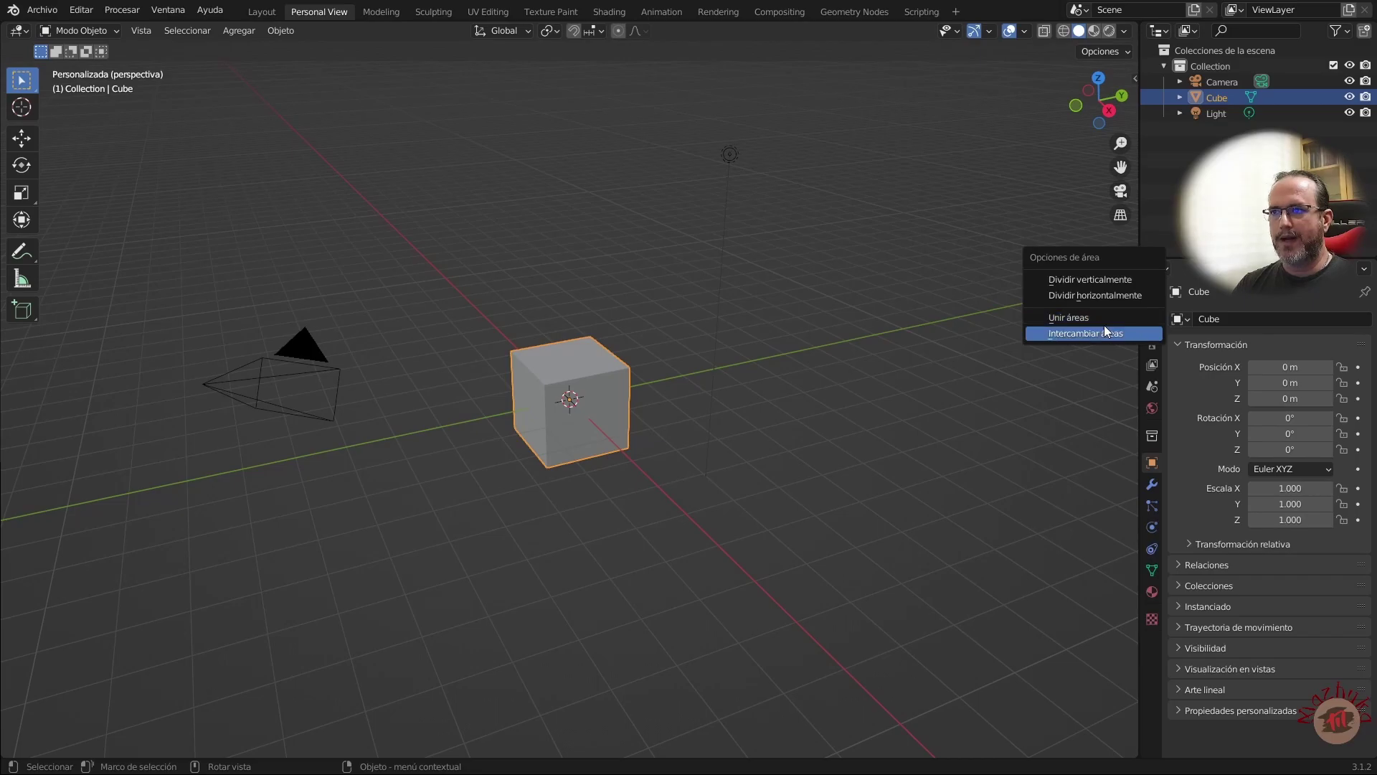
pyautogui.click(1096, 281)
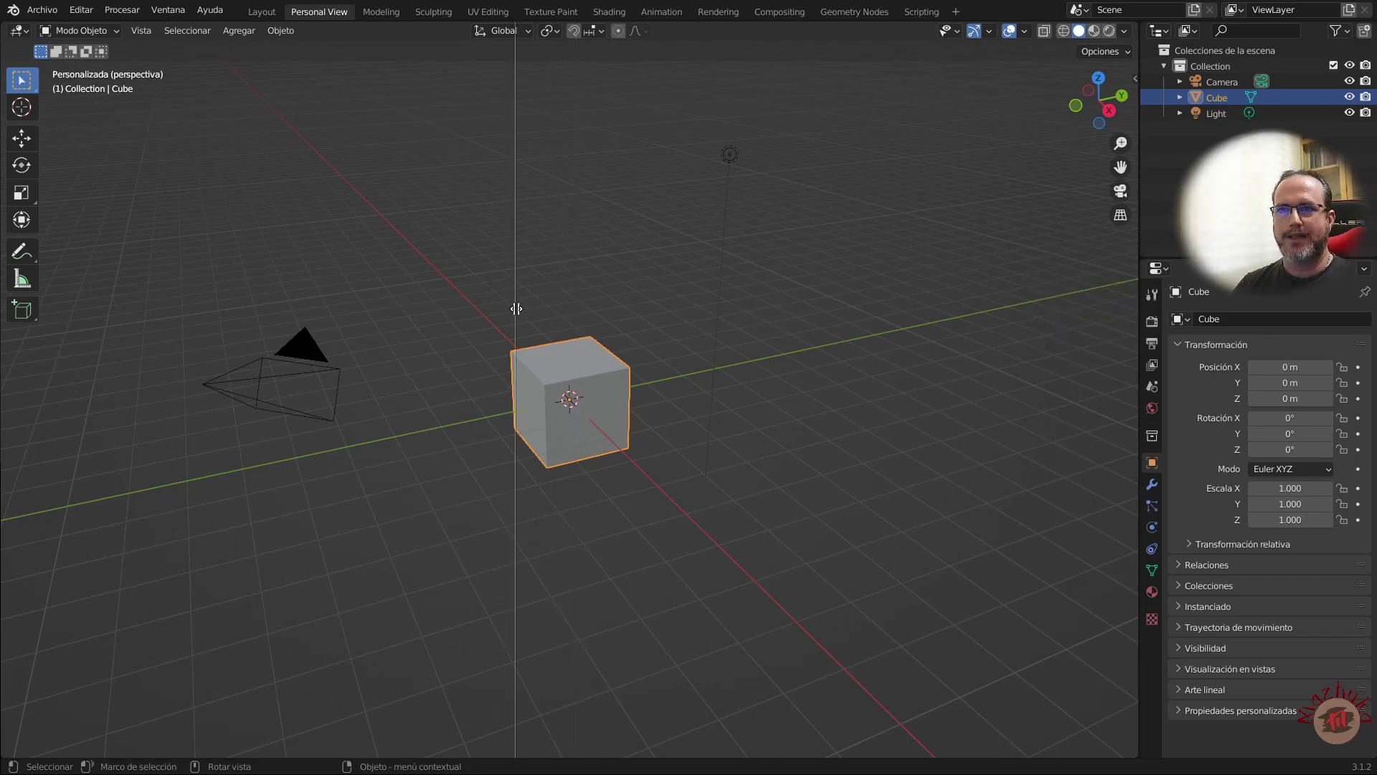
pyautogui.click(515, 309)
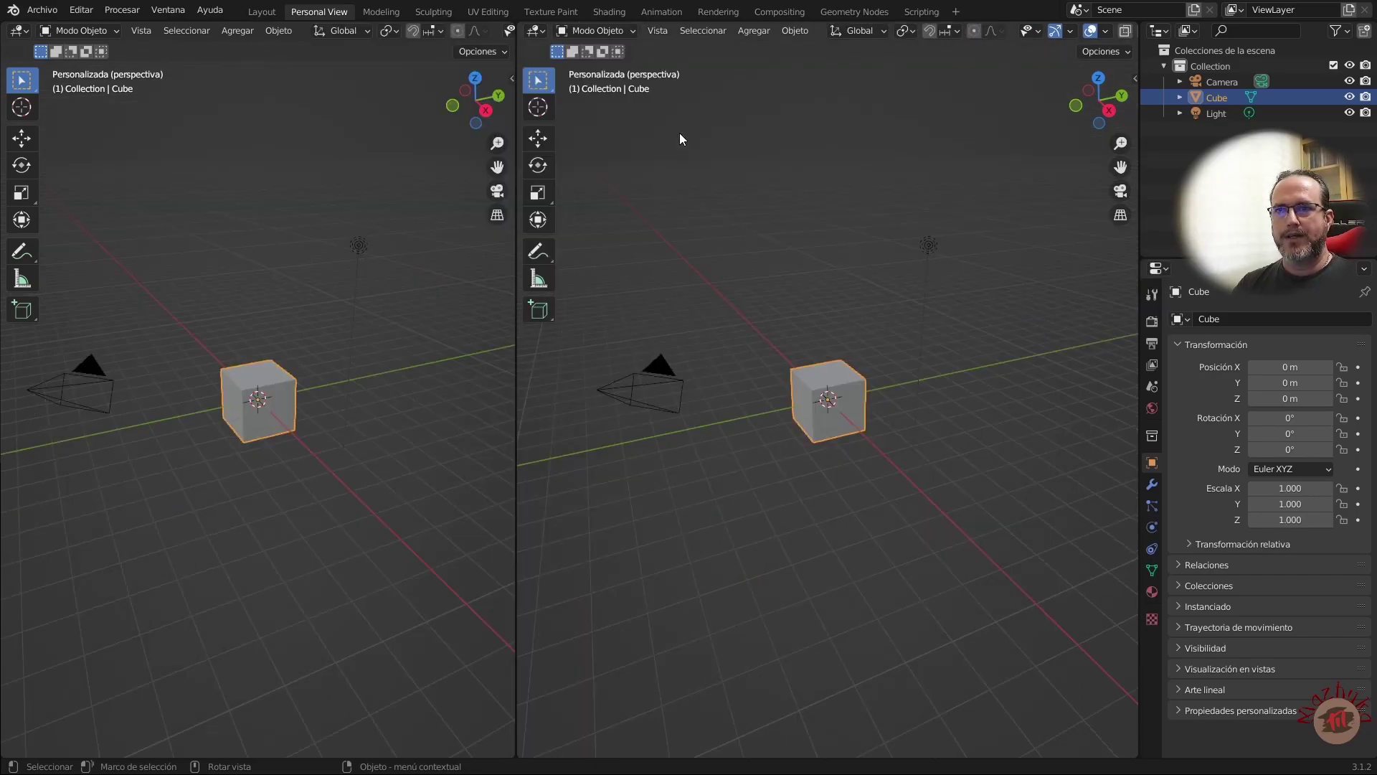
# Step: Change the larger 3D view to the Nodos de composición editor, collapse its sidebar and slightly widen the remaining 3D view
pyautogui.click(541, 30)
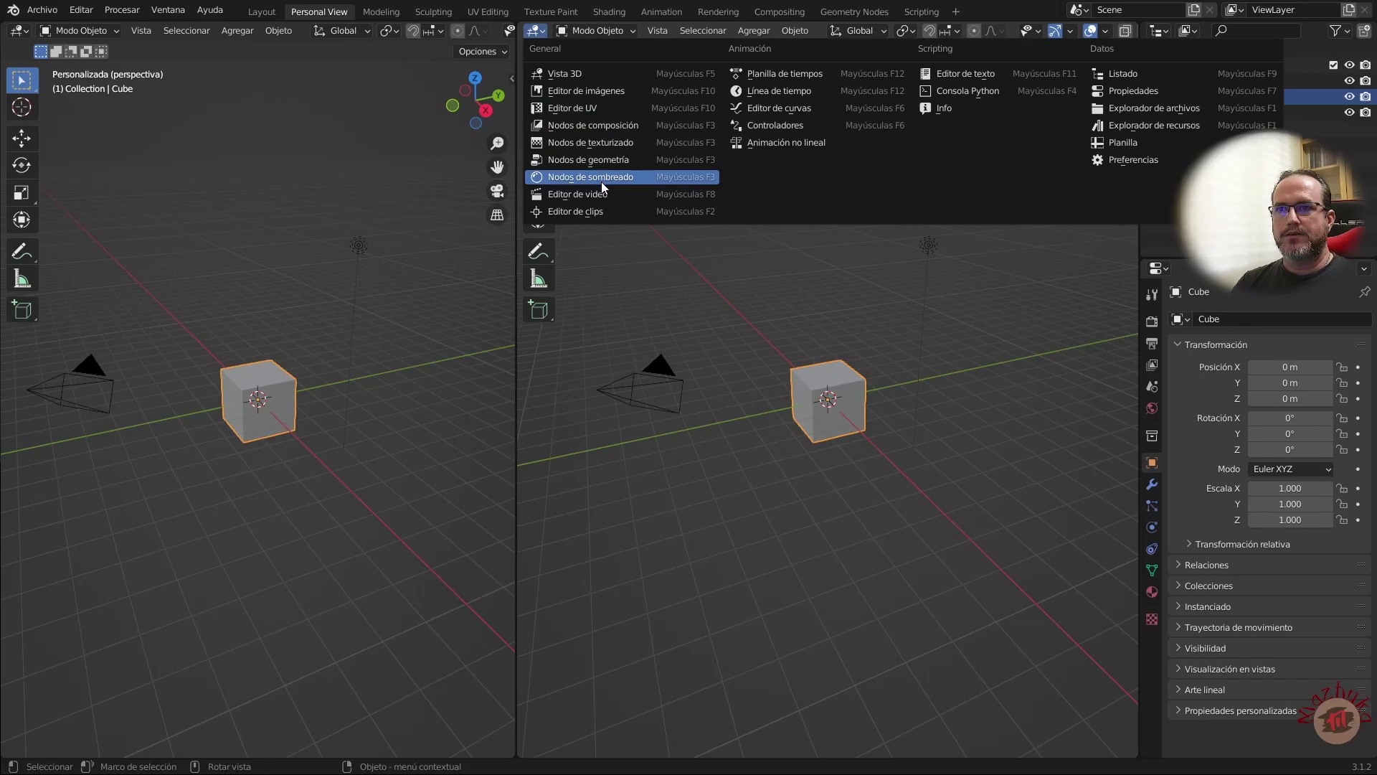
pyautogui.click(609, 127)
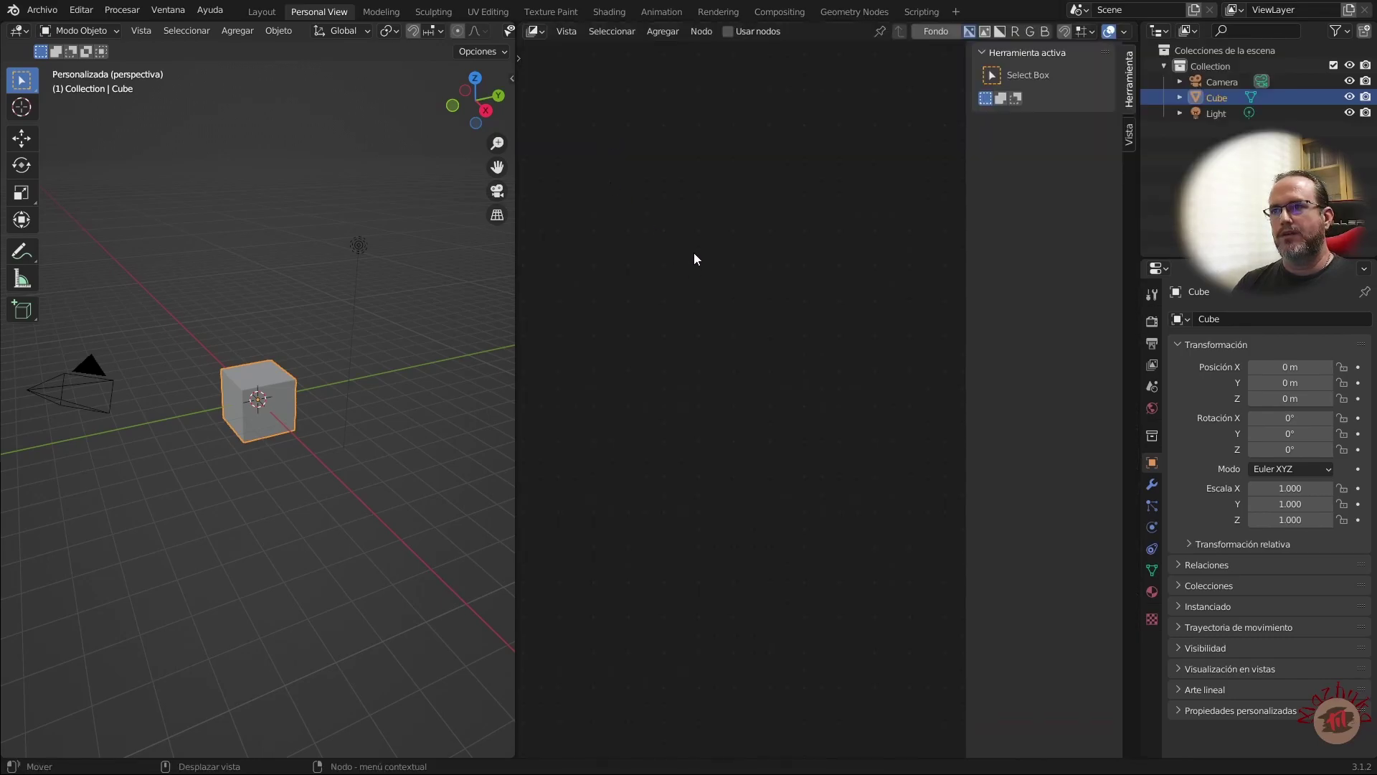
pyautogui.moveTo(963, 298); pyautogui.dragTo(1140, 301)
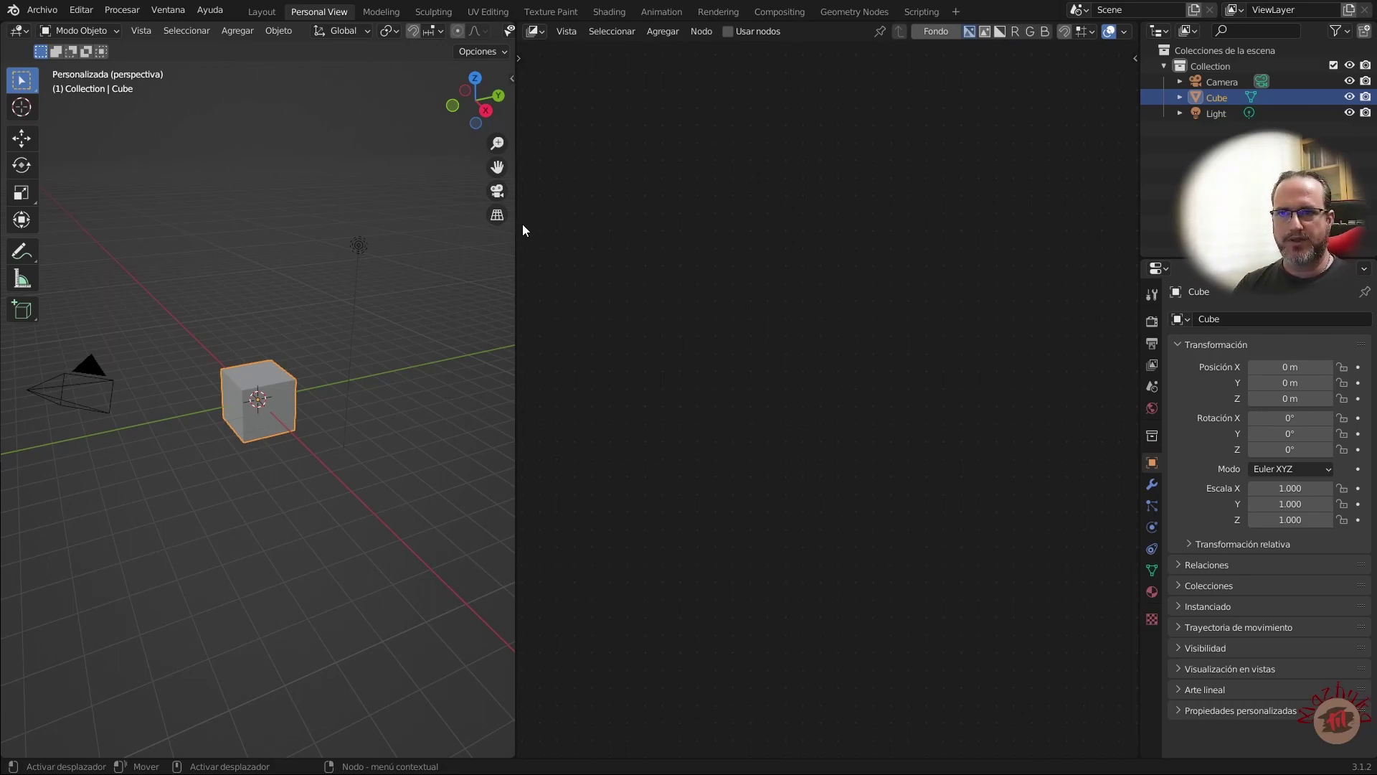
pyautogui.moveTo(515, 231); pyautogui.dragTo(539, 228)
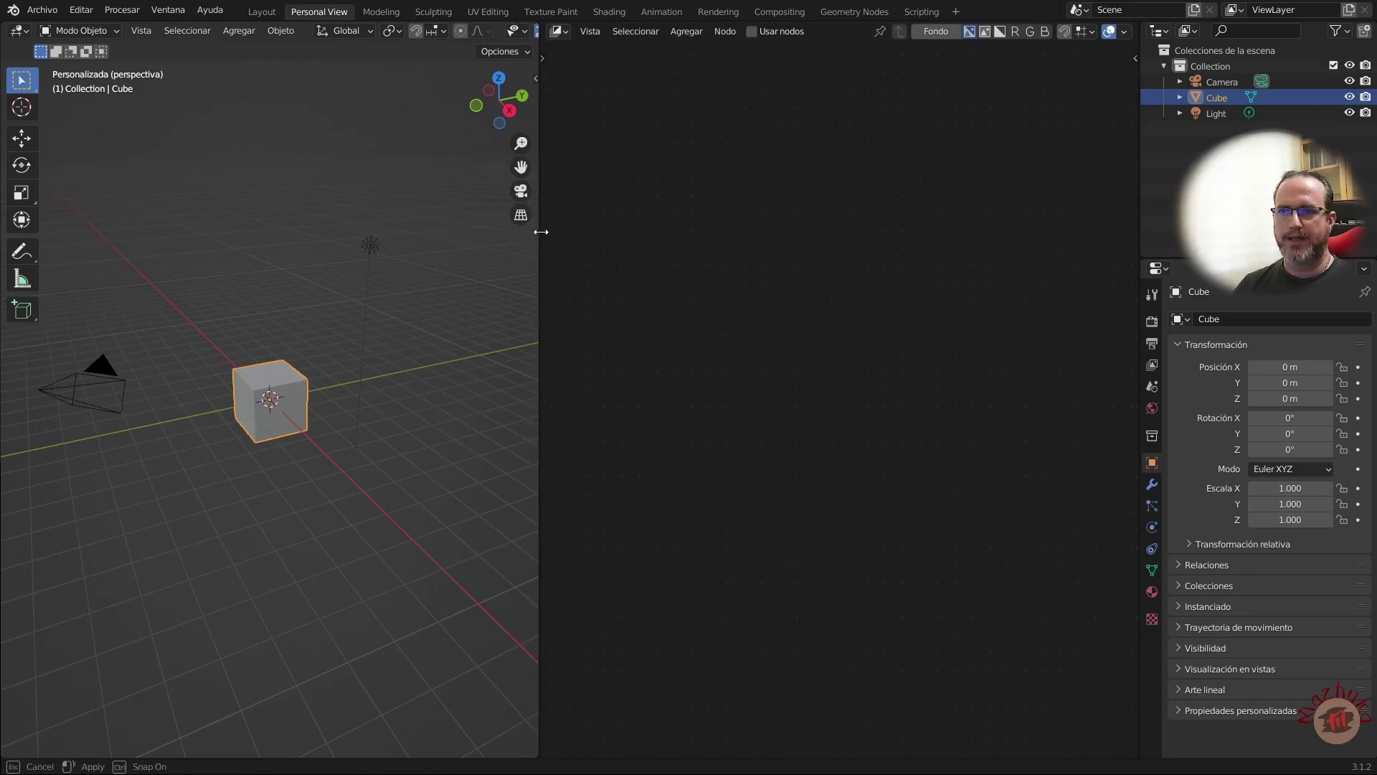
pyautogui.rightClick(733, 759)
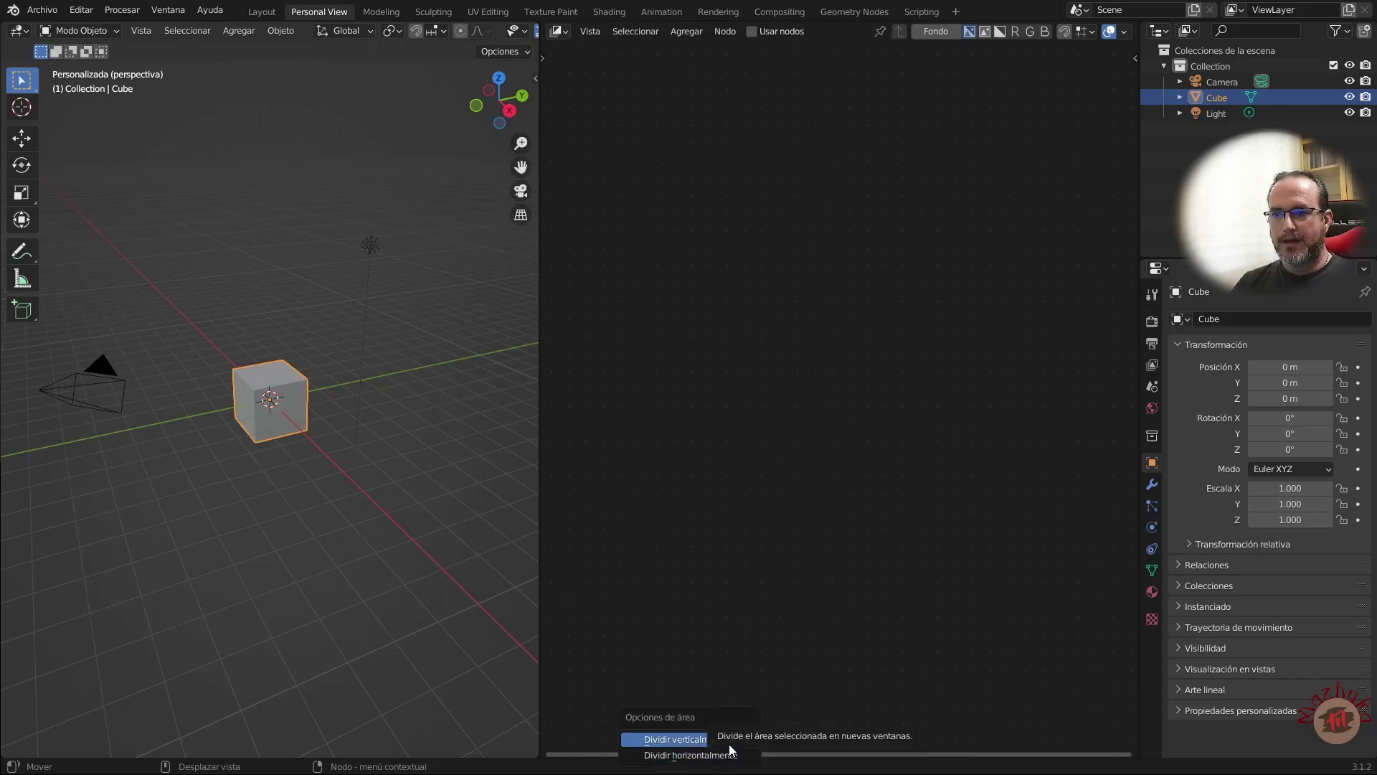
pyautogui.click(729, 743)
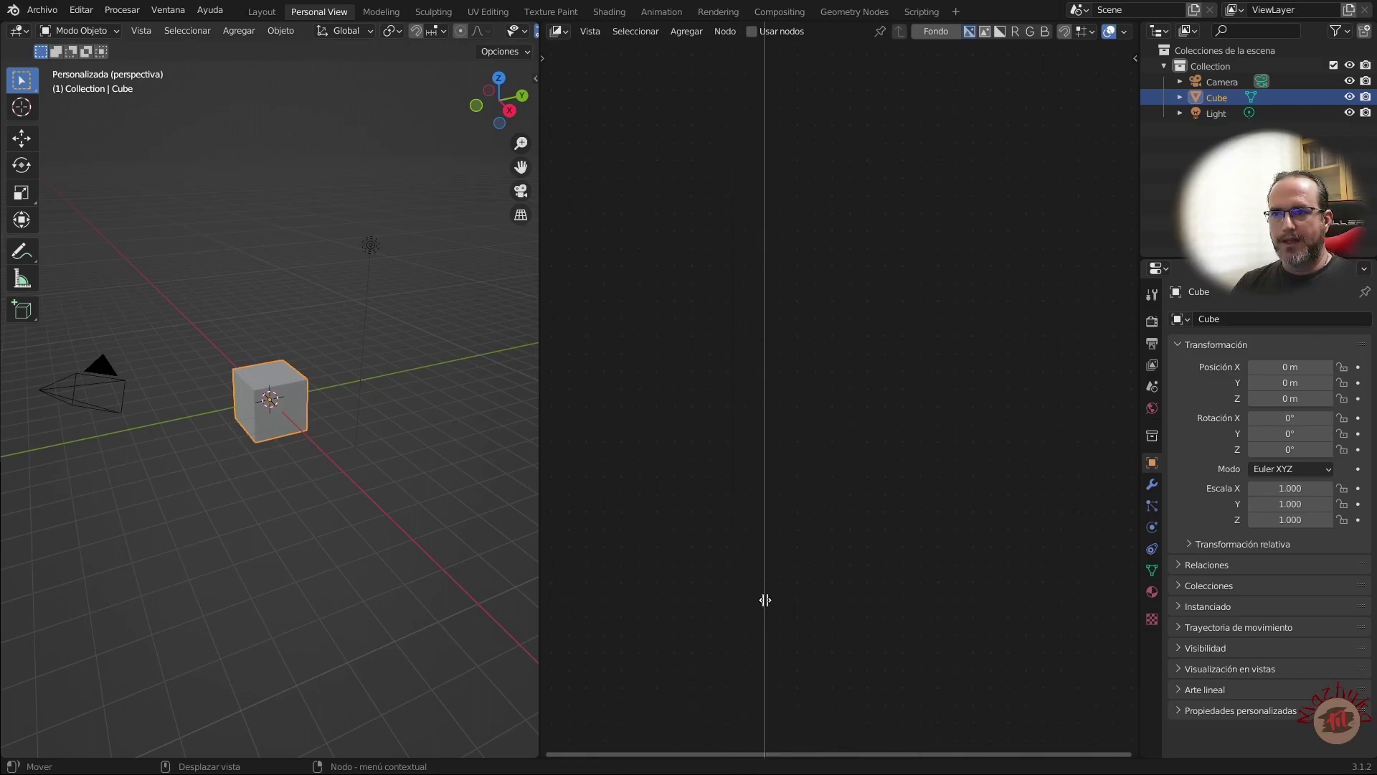
pyautogui.rightClick(764, 600)
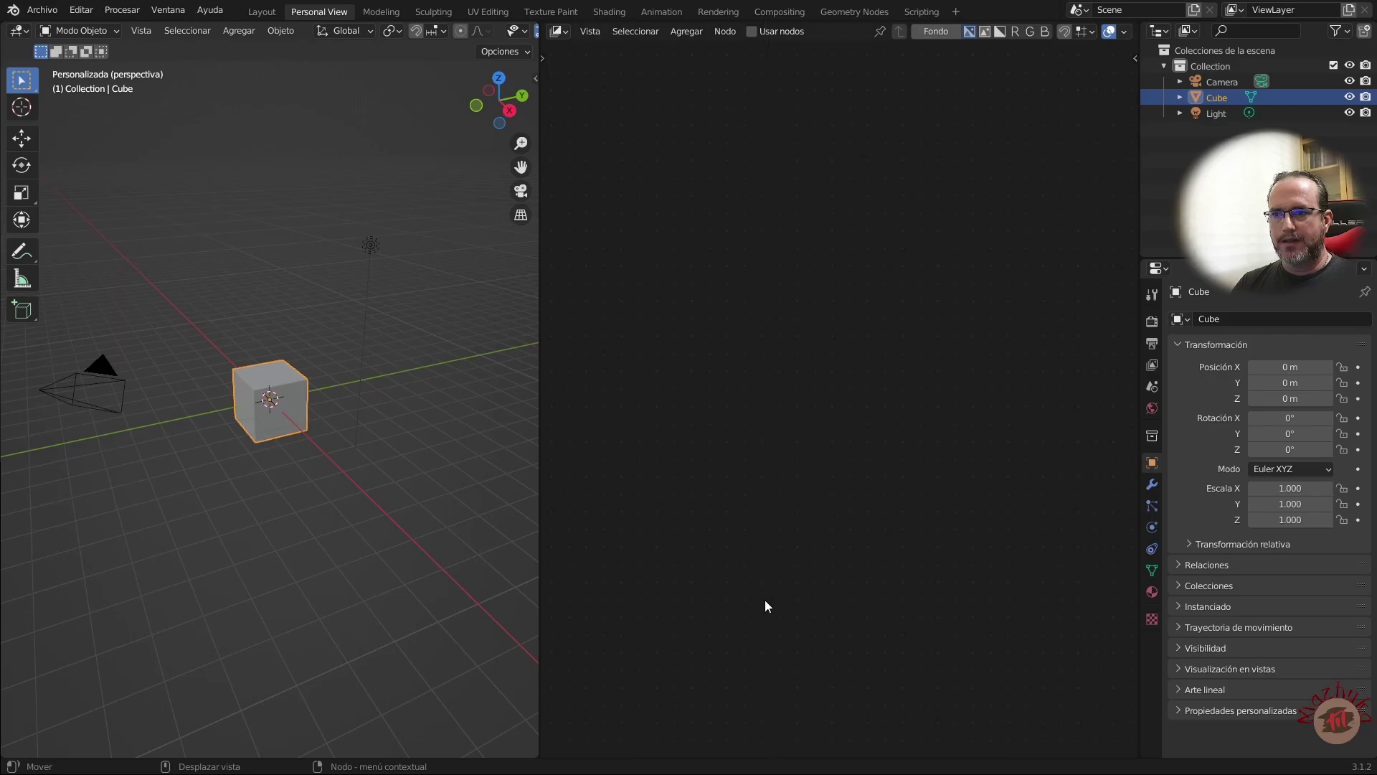
# Step: Split the composition nodes area horizontally near its middle and change the lower half to the Editor de UV
pyautogui.rightClick(691, 758)
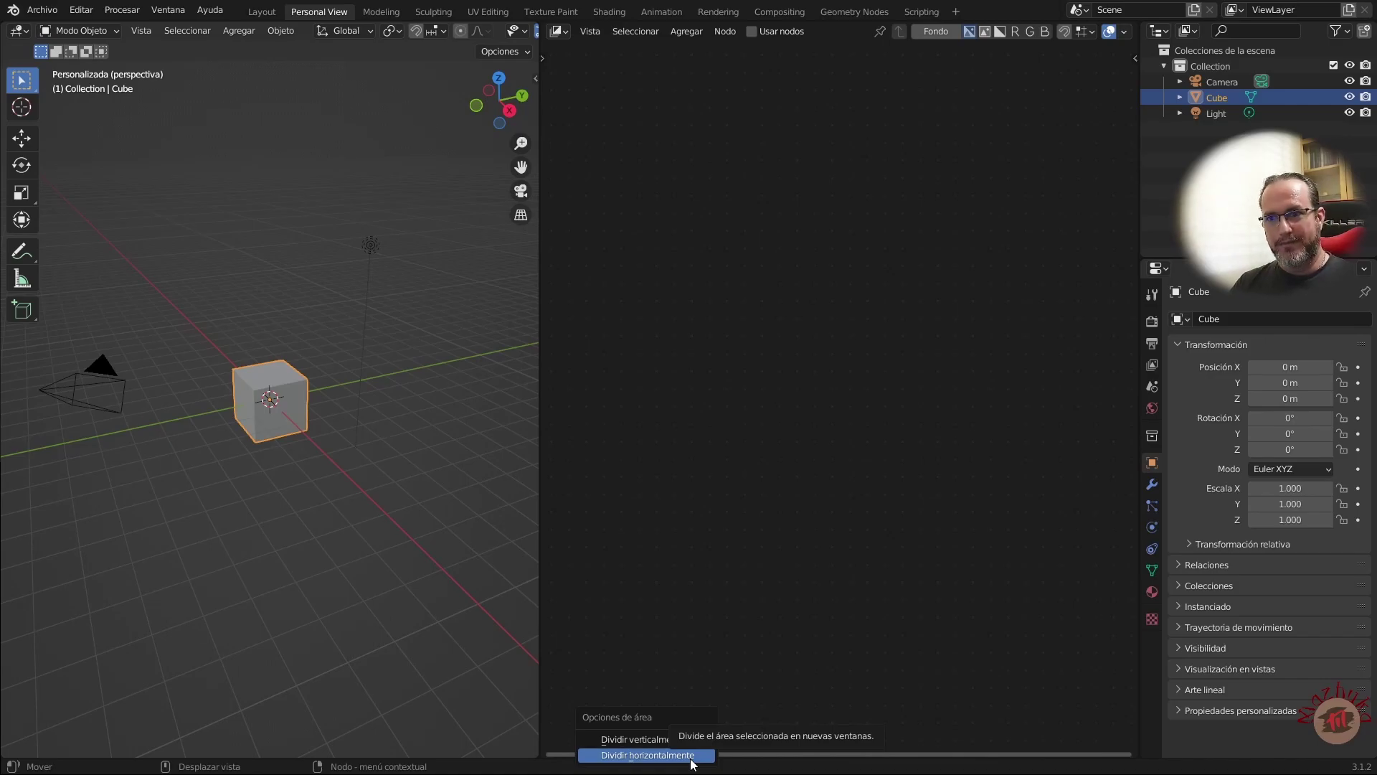
pyautogui.click(691, 757)
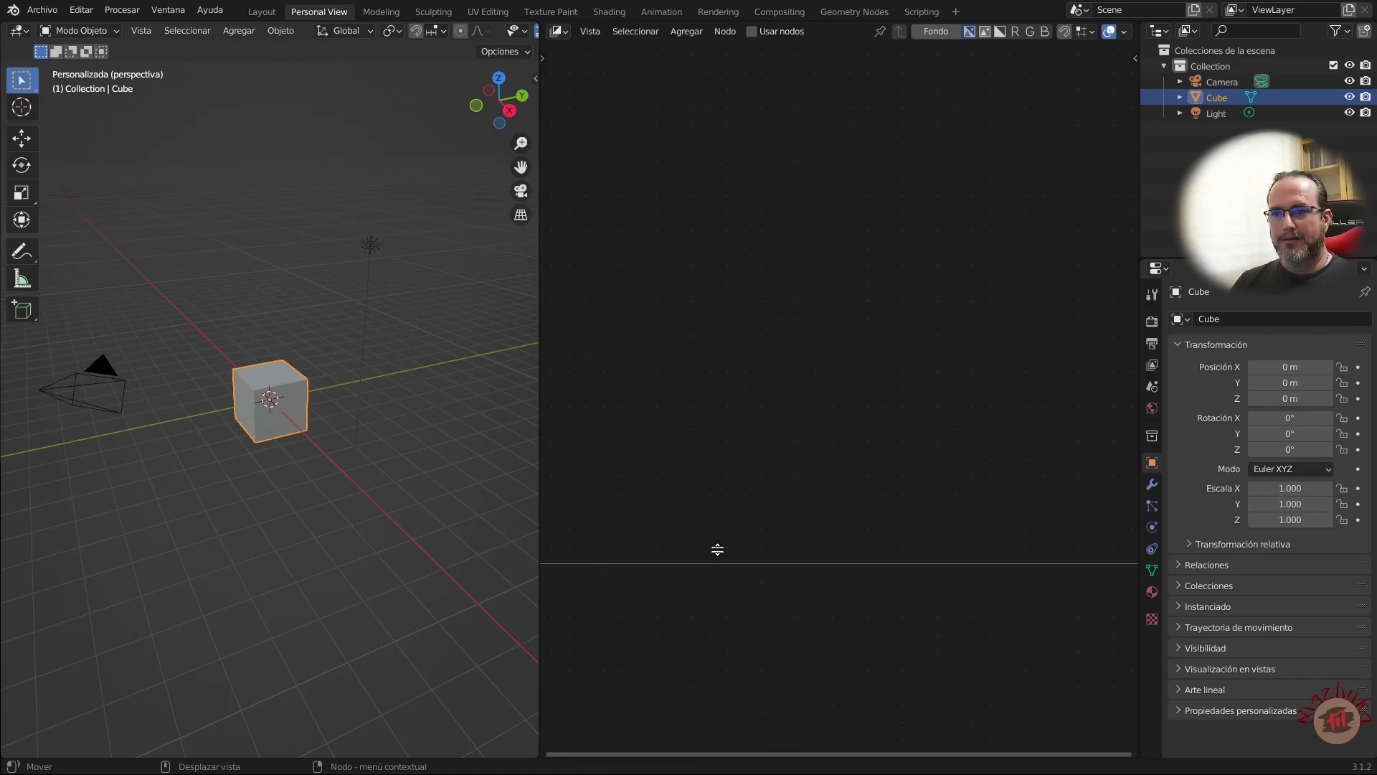
pyautogui.click(736, 376)
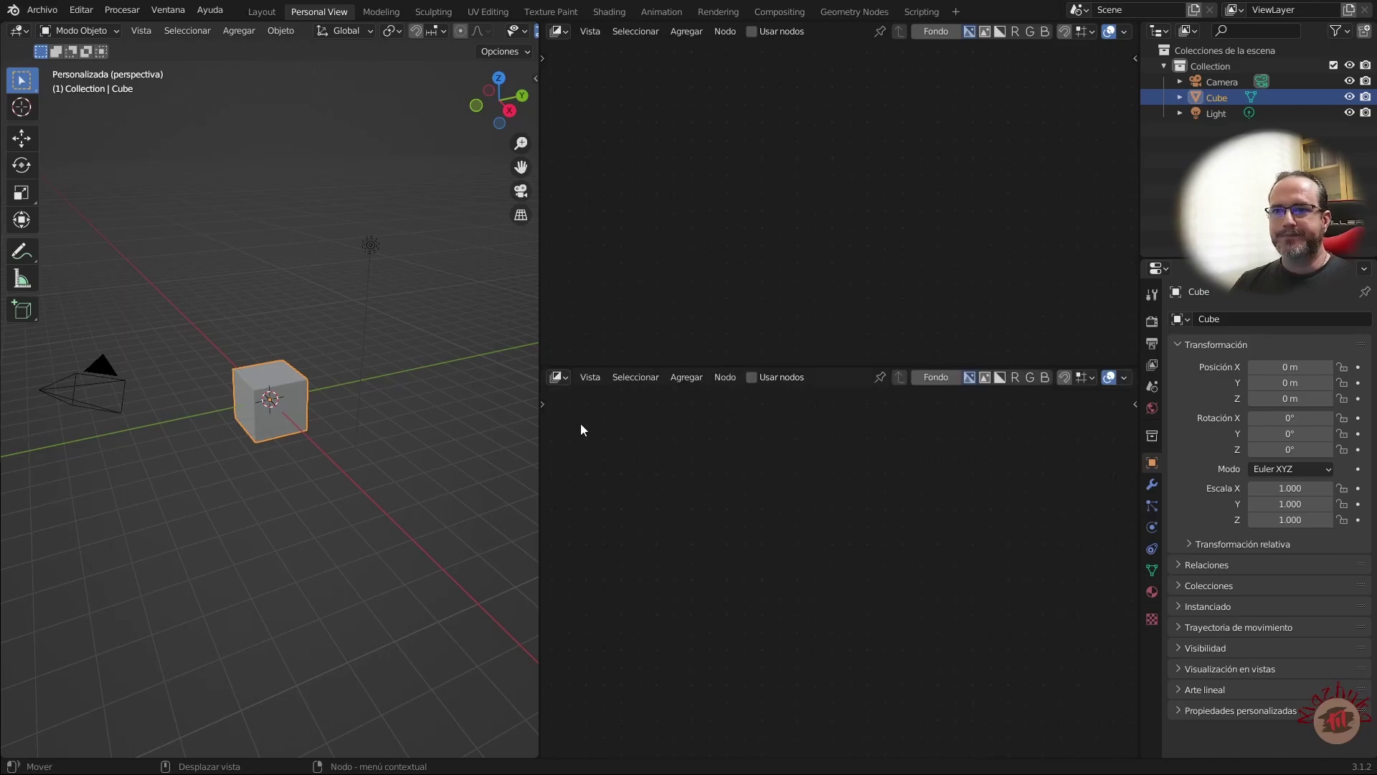
pyautogui.click(568, 376)
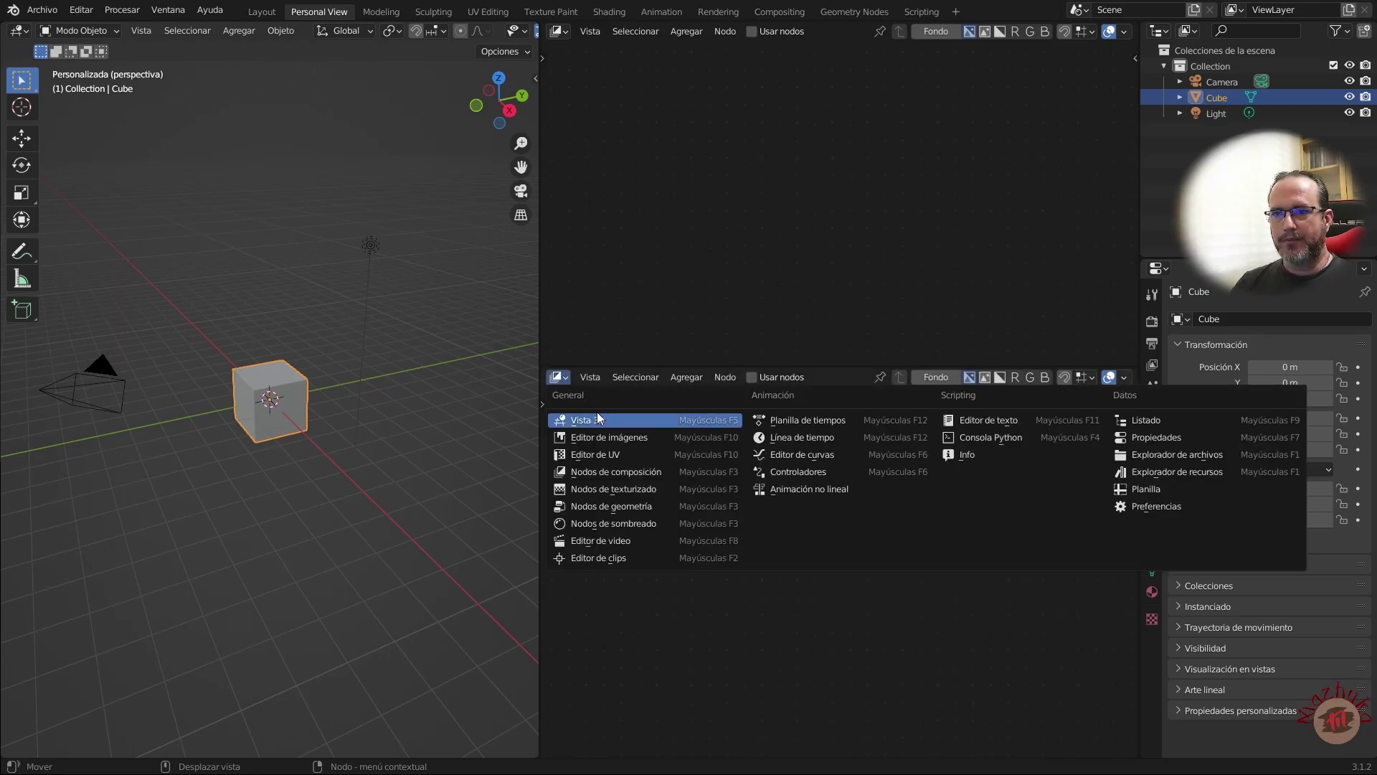
pyautogui.click(631, 454)
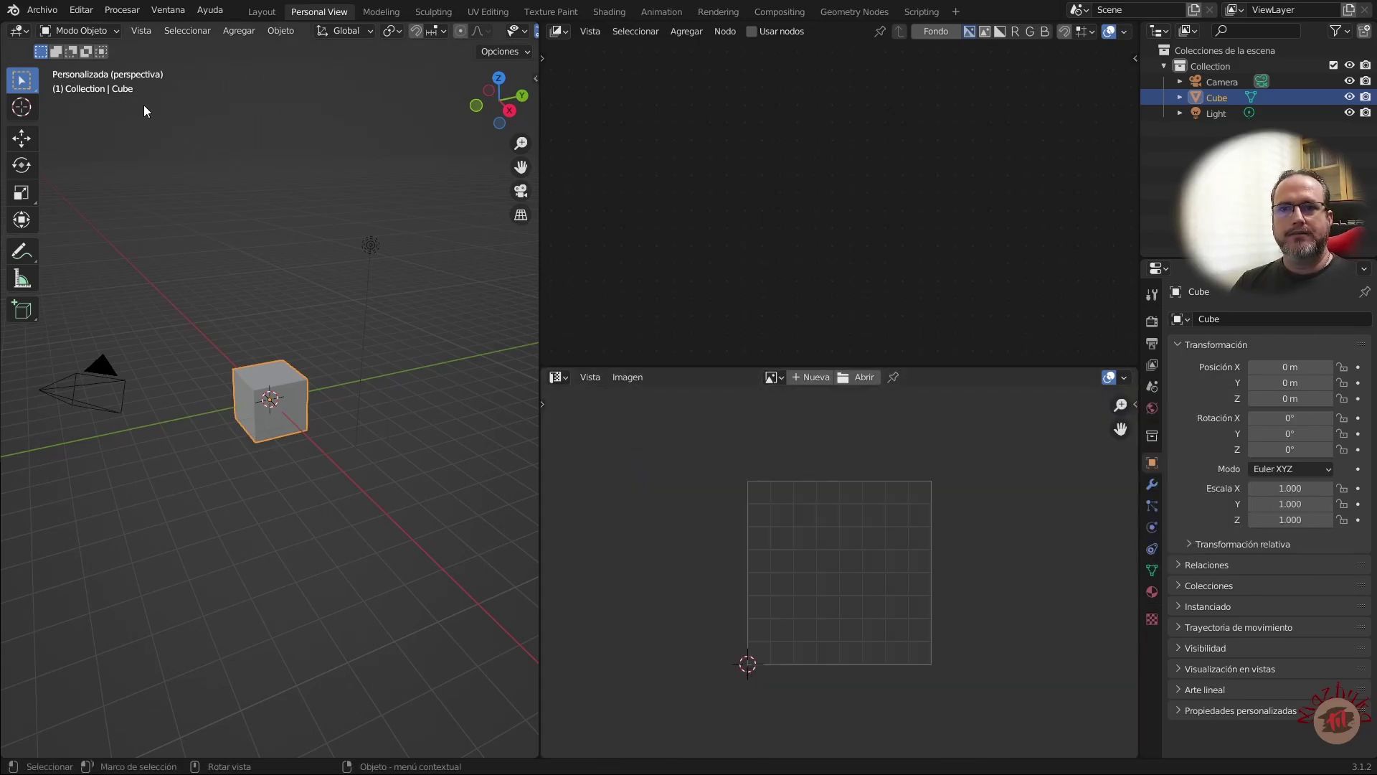
# Step: Set the 3D viewport to Vista cuádruple, widen it to about two thirds of the workspace, and heighten the node editor above the UV editor
pyautogui.click(139, 32)
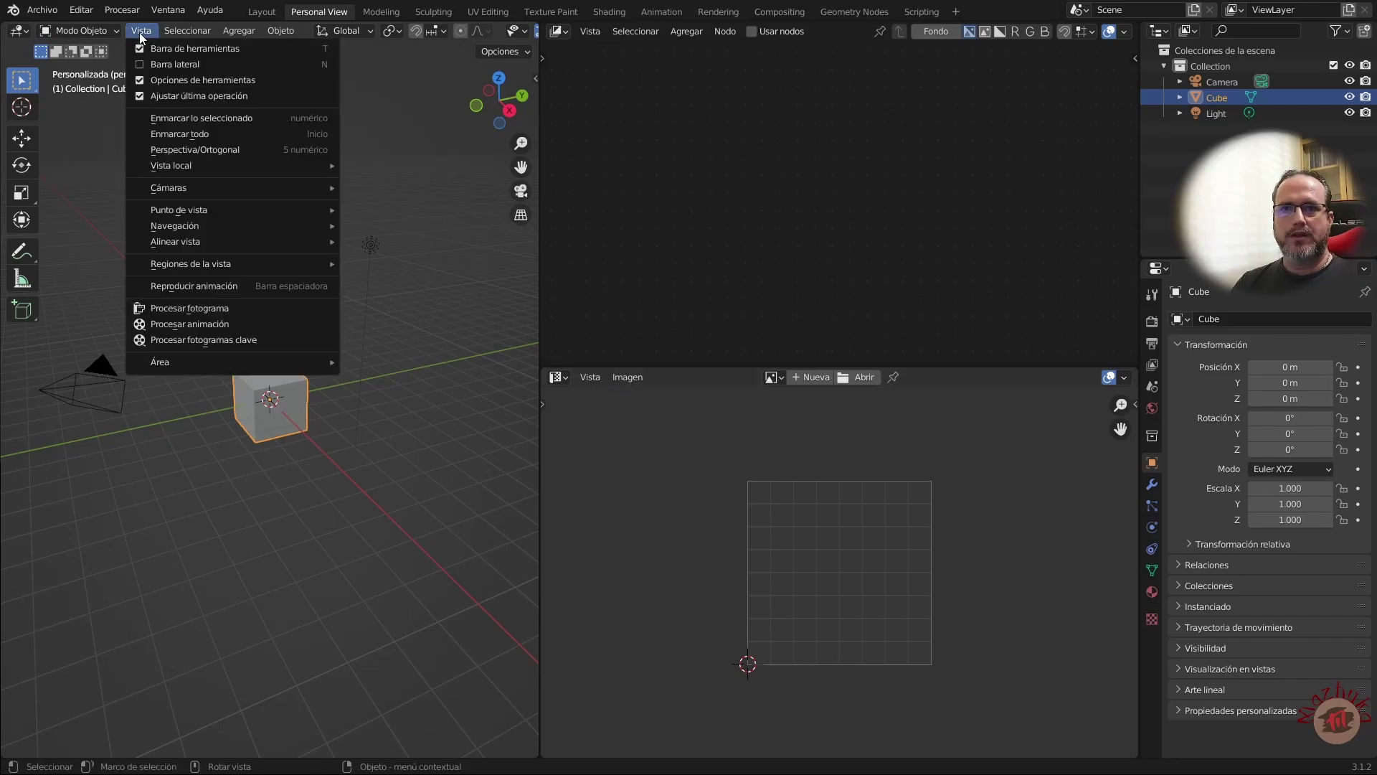
pyautogui.moveTo(159, 363)
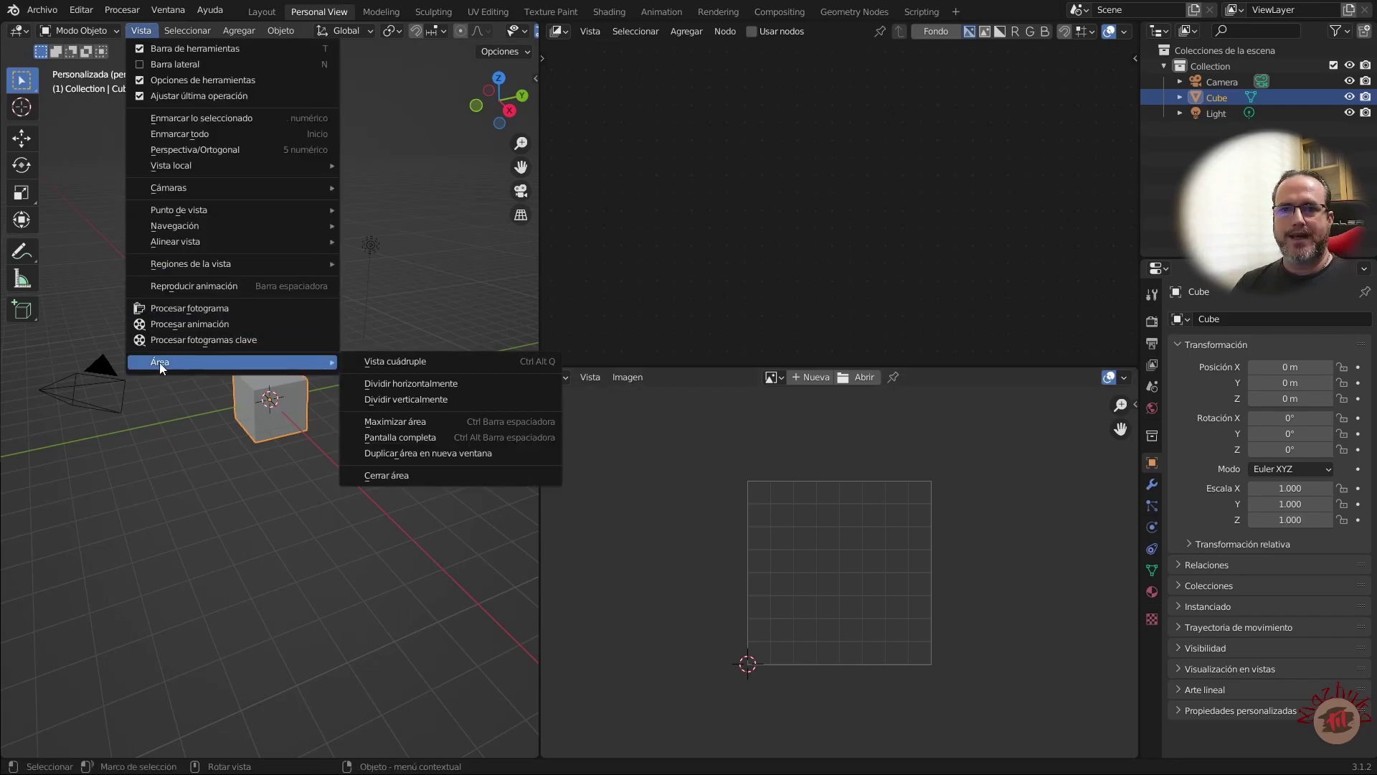
pyautogui.click(403, 361)
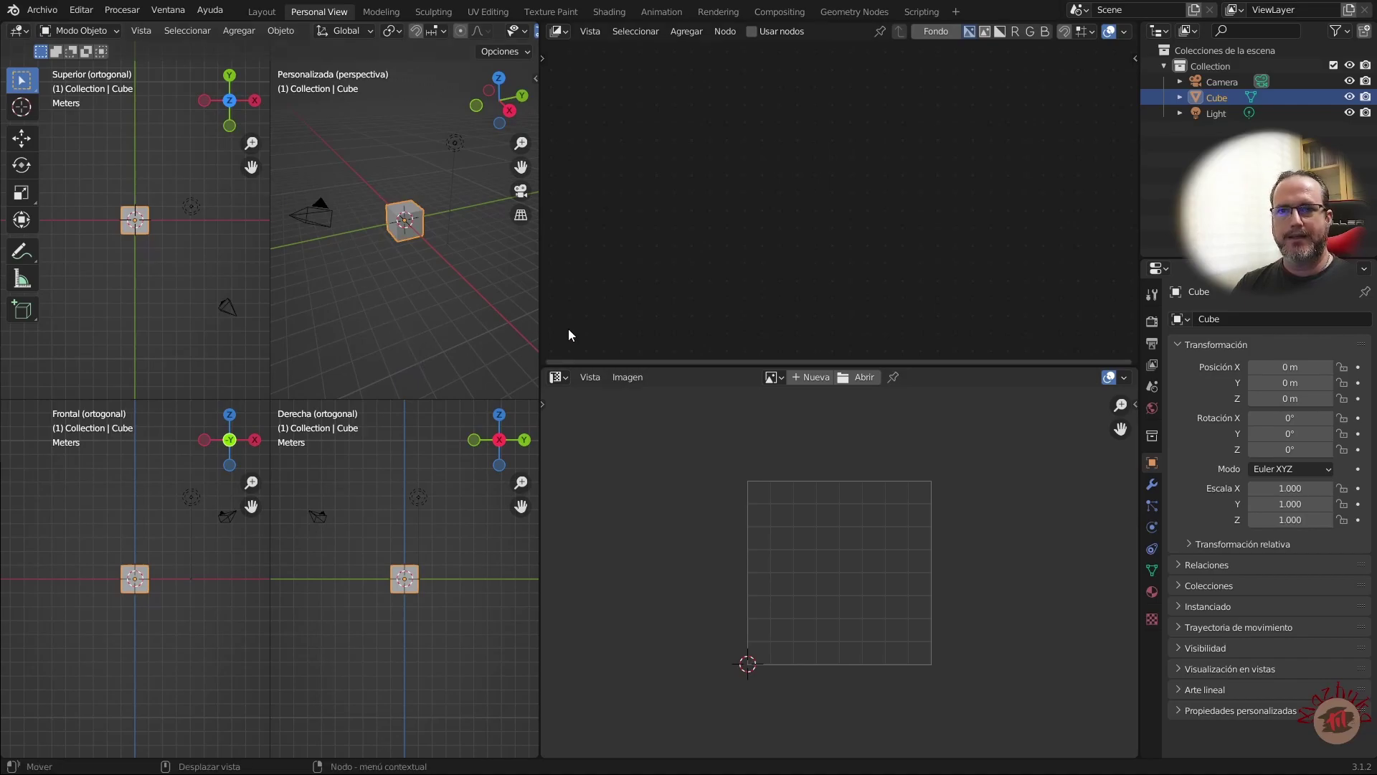
pyautogui.moveTo(542, 325); pyautogui.dragTo(759, 309)
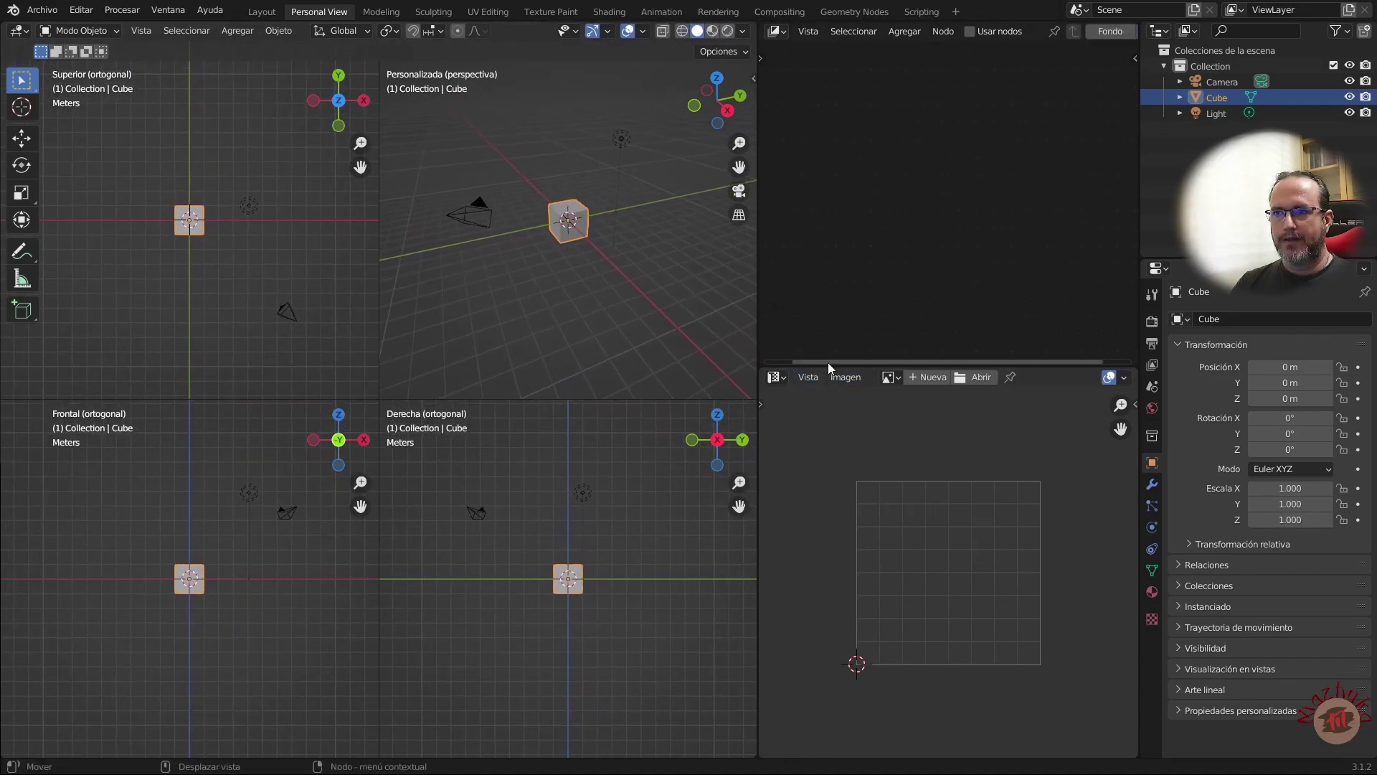
pyautogui.moveTo(828, 364); pyautogui.dragTo(852, 463)
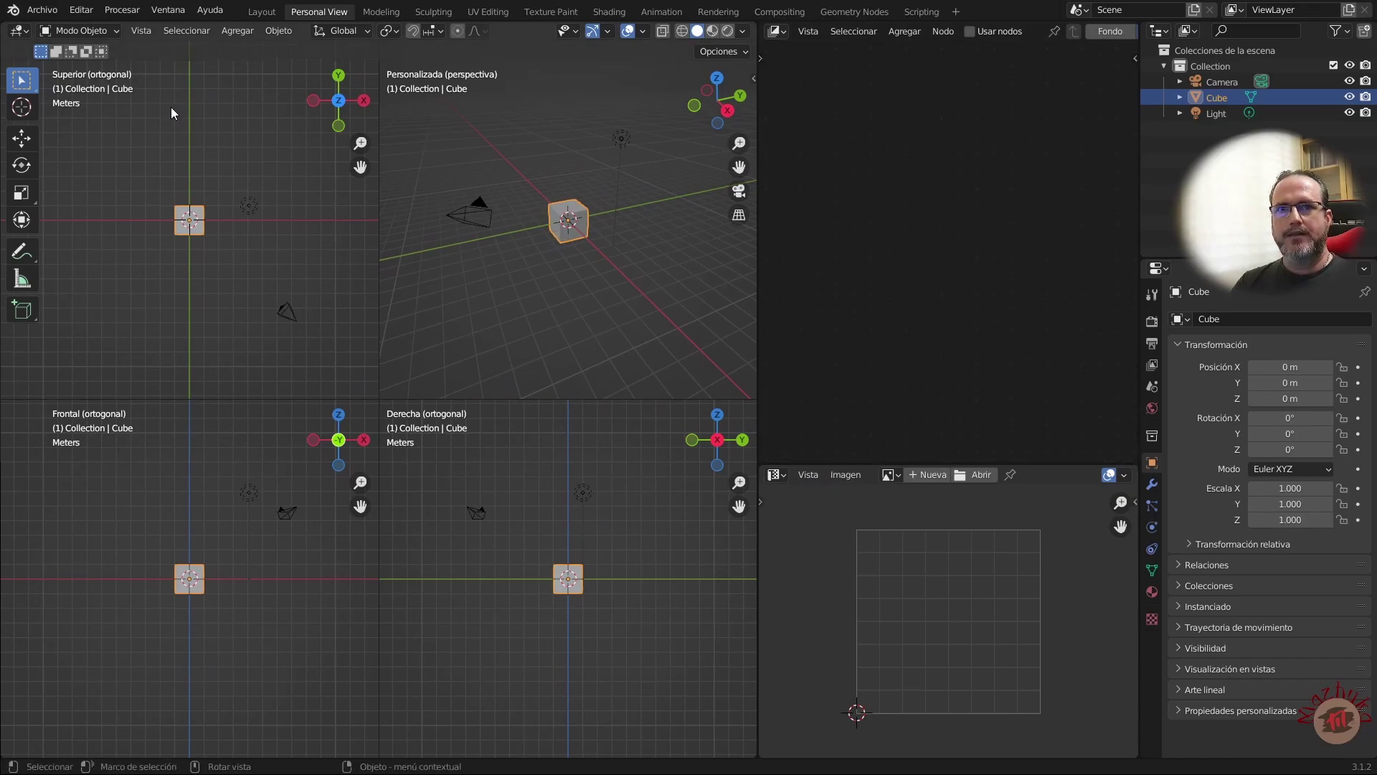
# Step: Switch the selected cube to Modo Edición
pyautogui.click(118, 33)
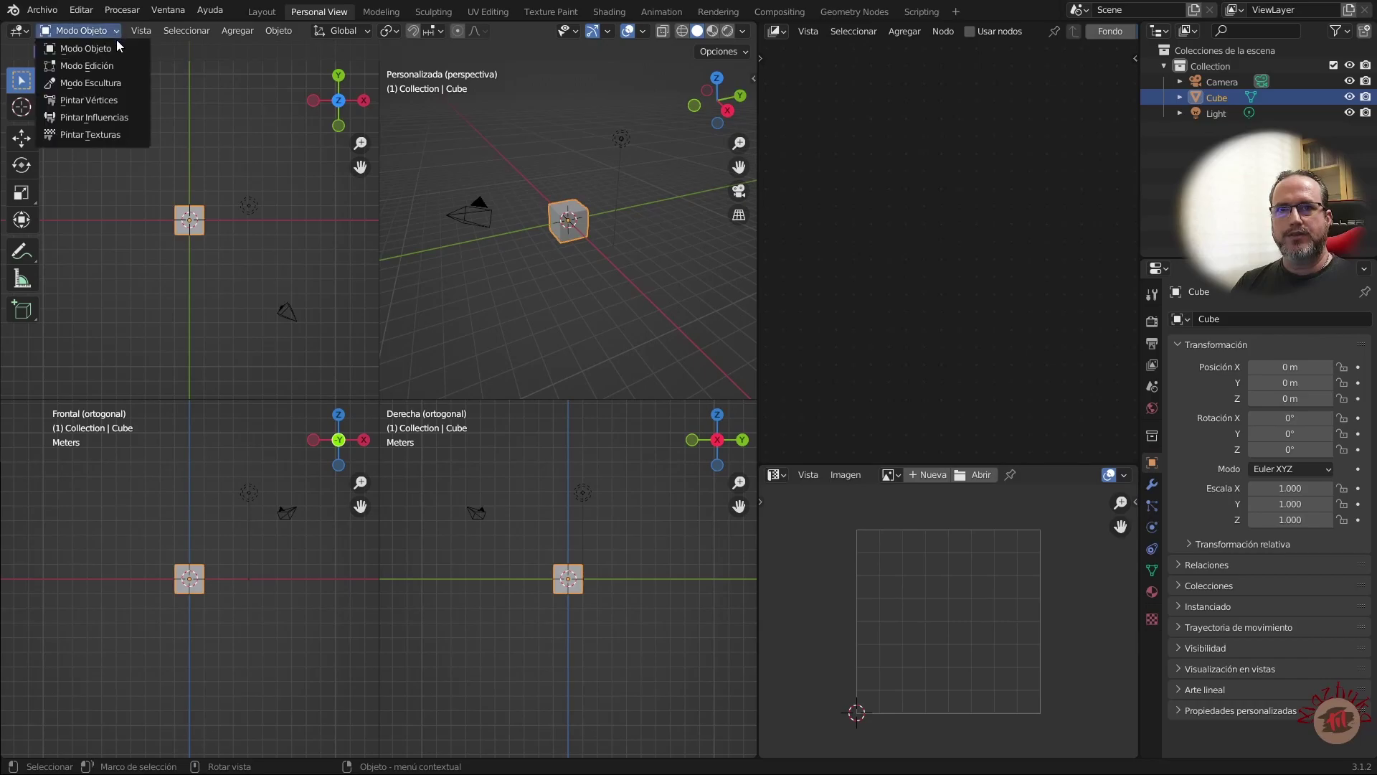
pyautogui.click(116, 64)
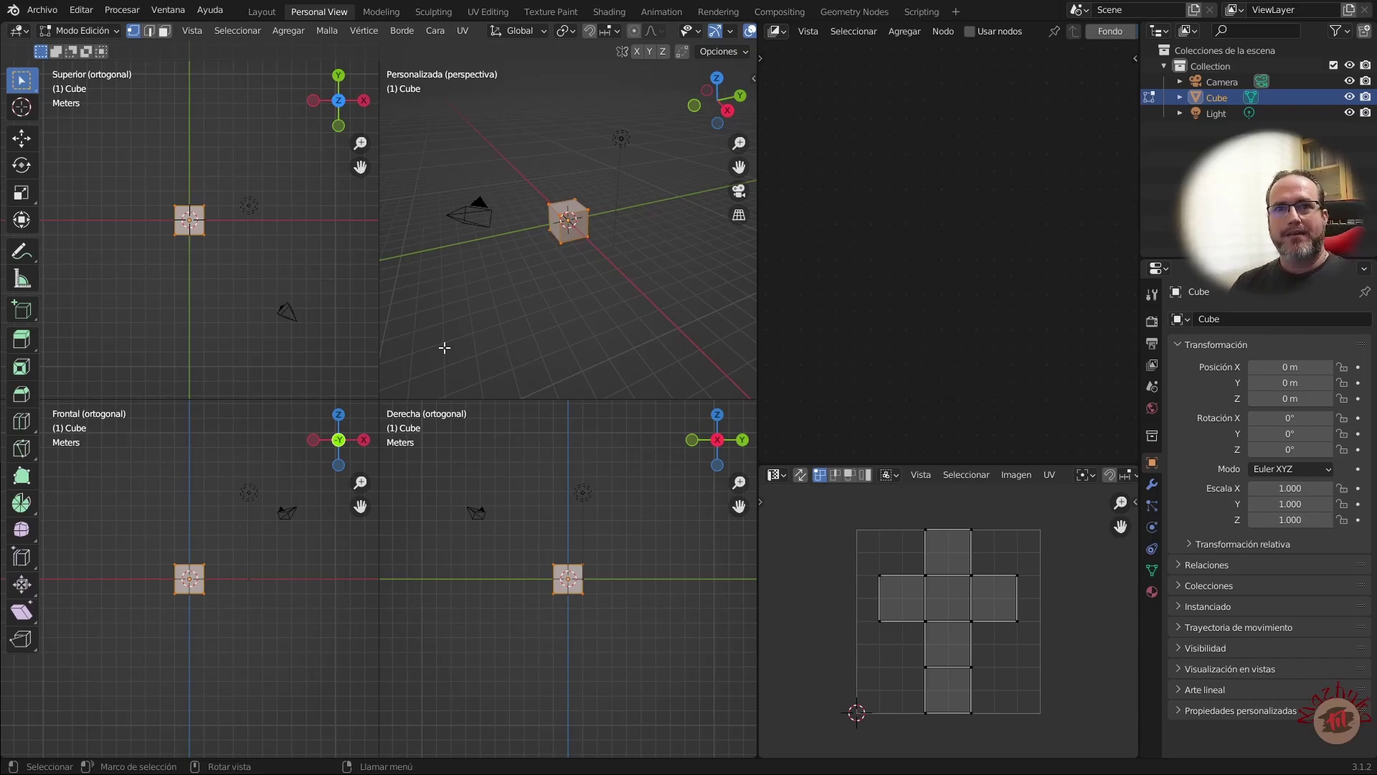
# Step: Switch the interface language to English and look up the Defaults options for the startup file
pyautogui.click(51, 18)
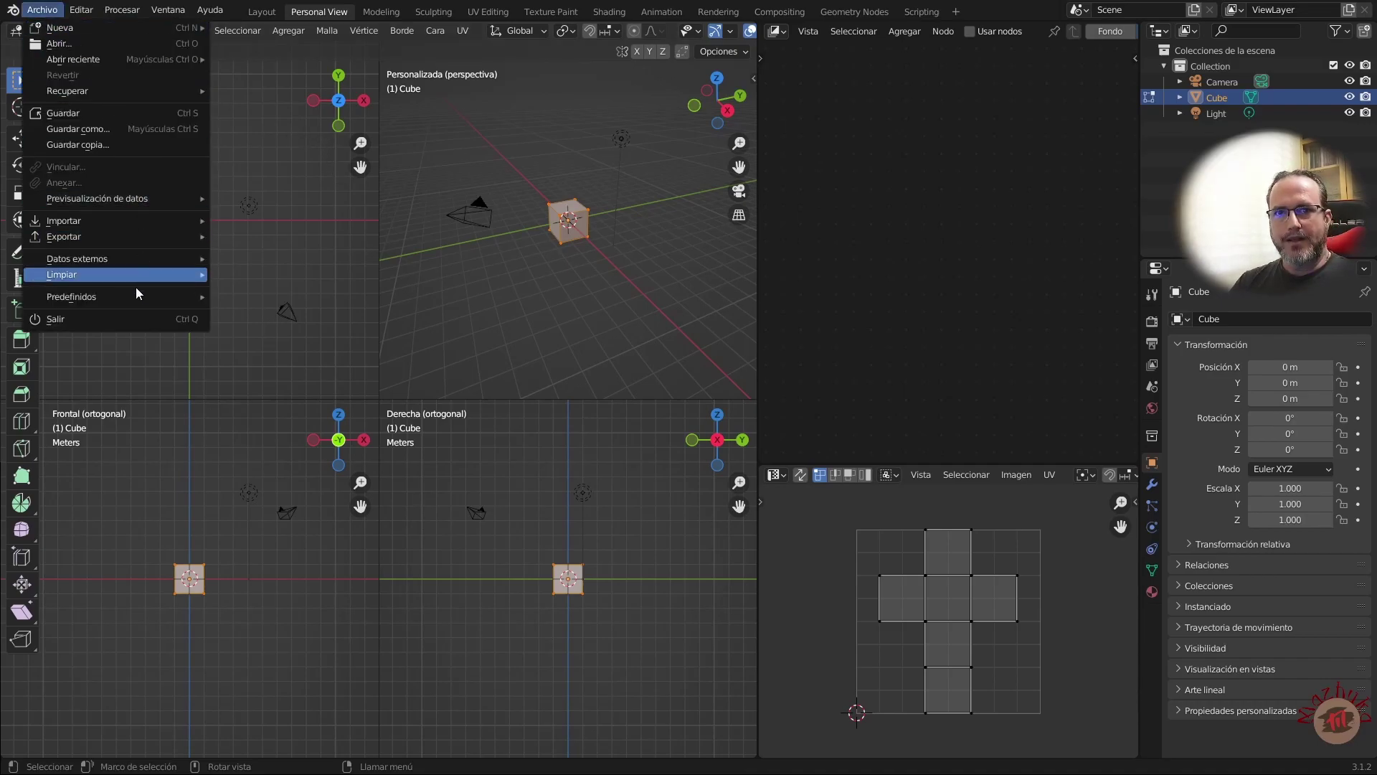
pyautogui.moveTo(135, 296)
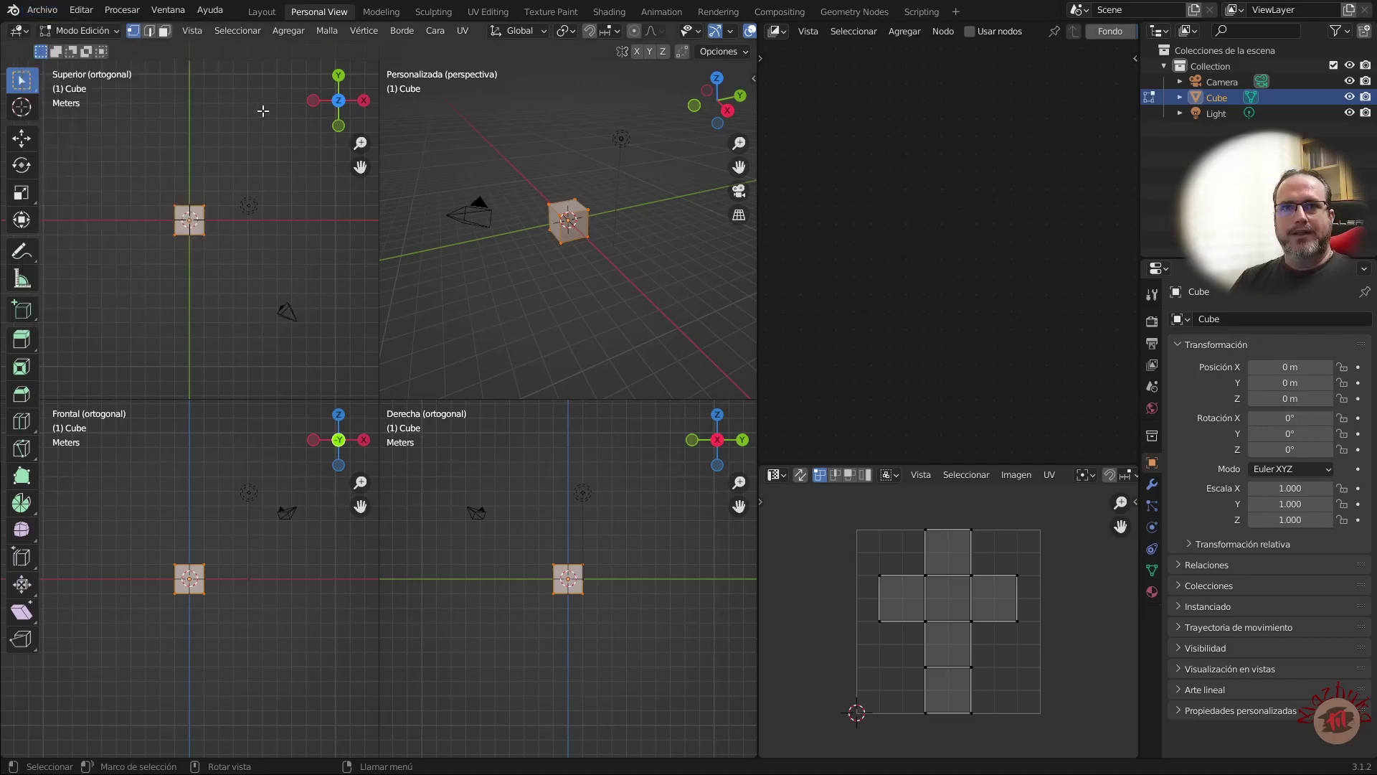
pyautogui.click(81, 10)
pyautogui.click(136, 236)
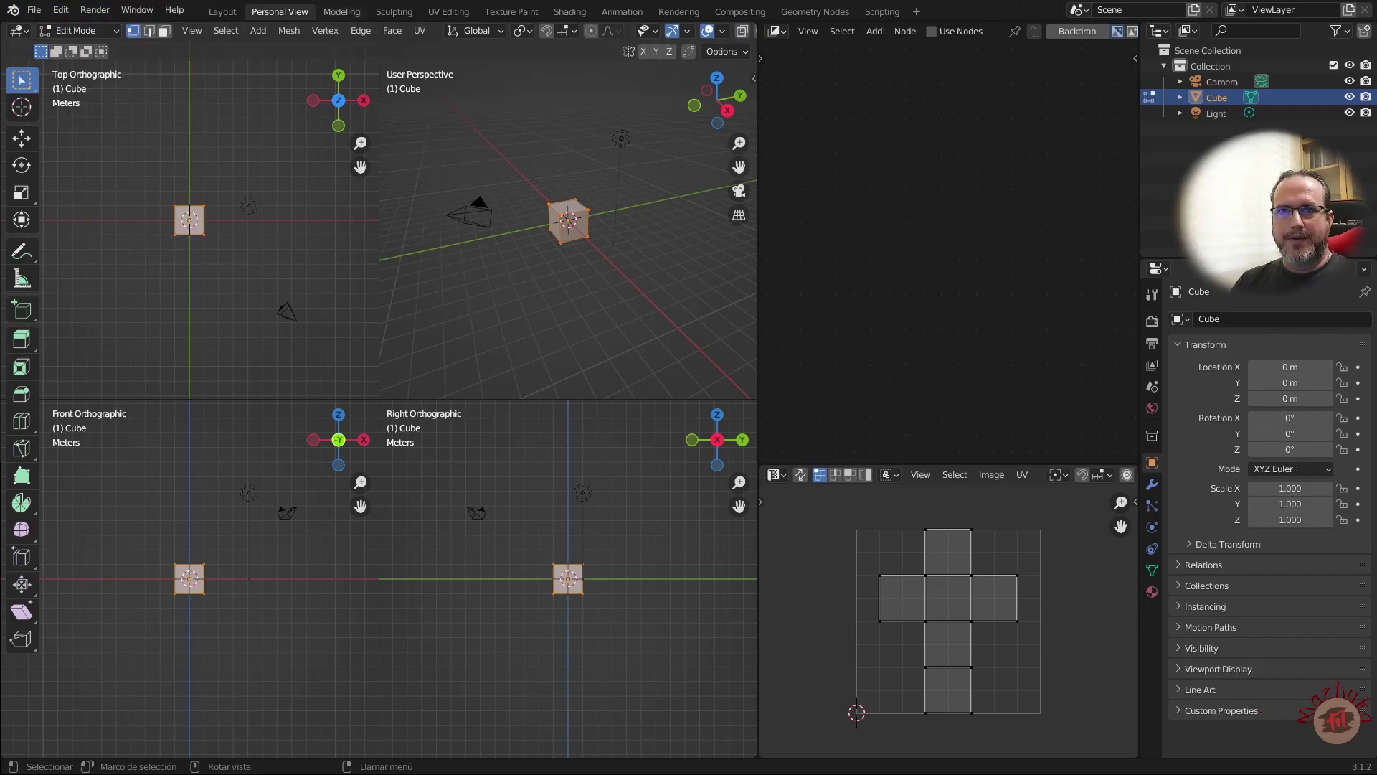
pyautogui.click(34, 11)
pyautogui.moveTo(111, 298)
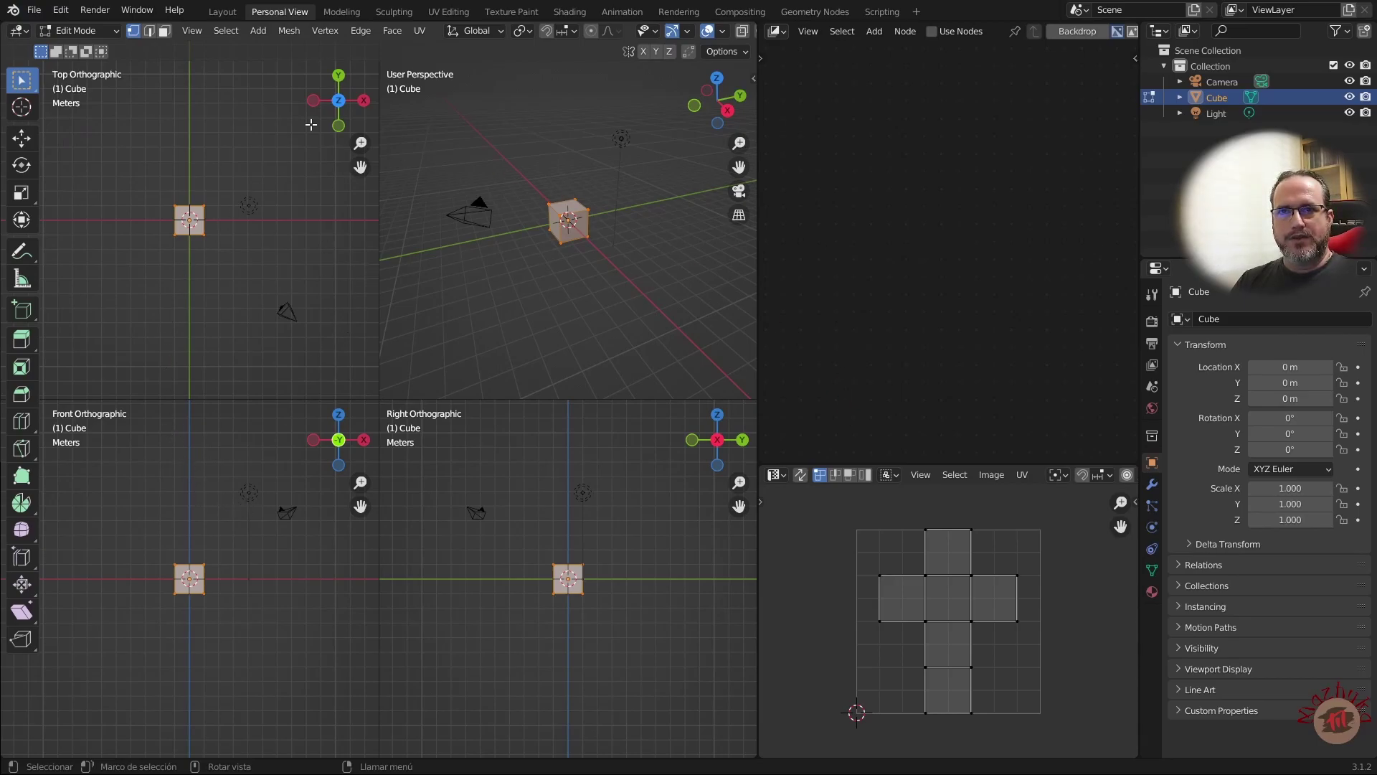
pyautogui.rightClick(278, 15)
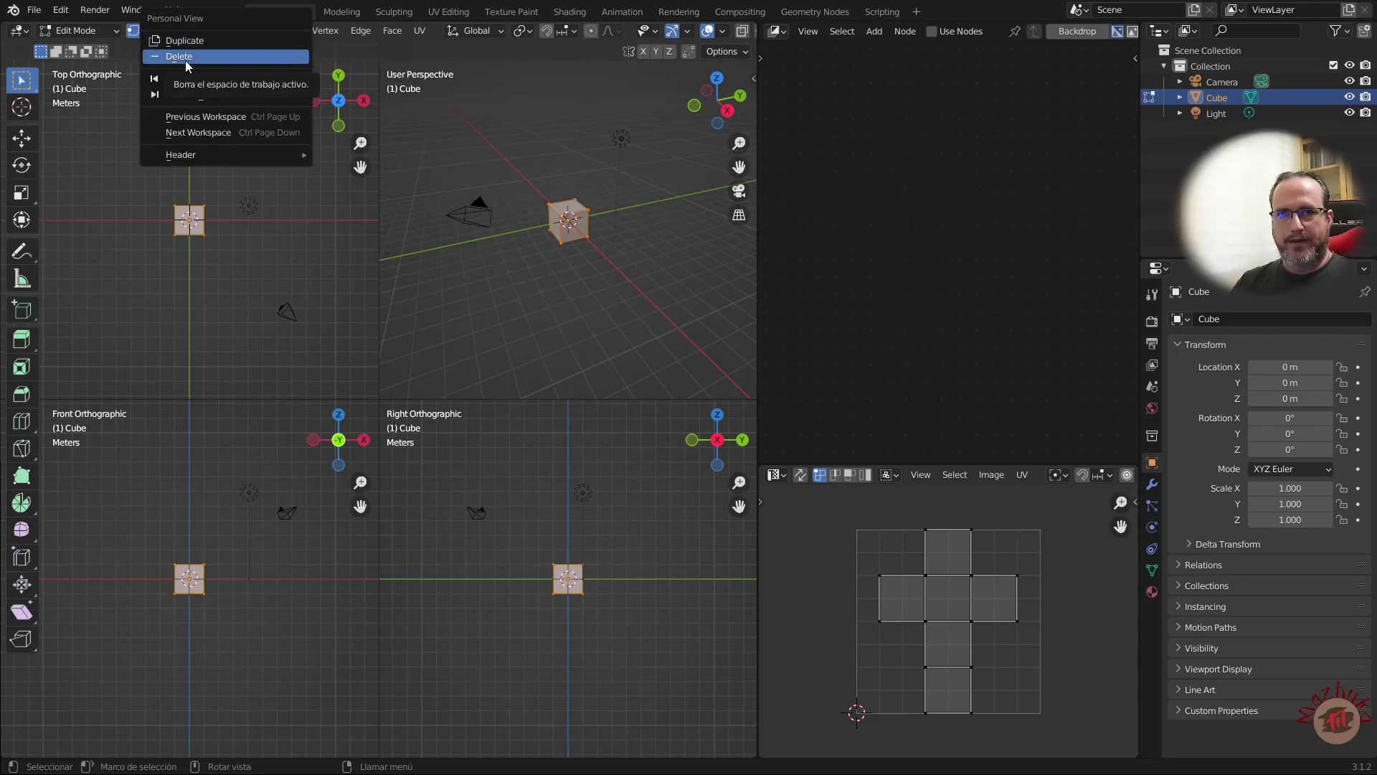
pyautogui.press('Escape')
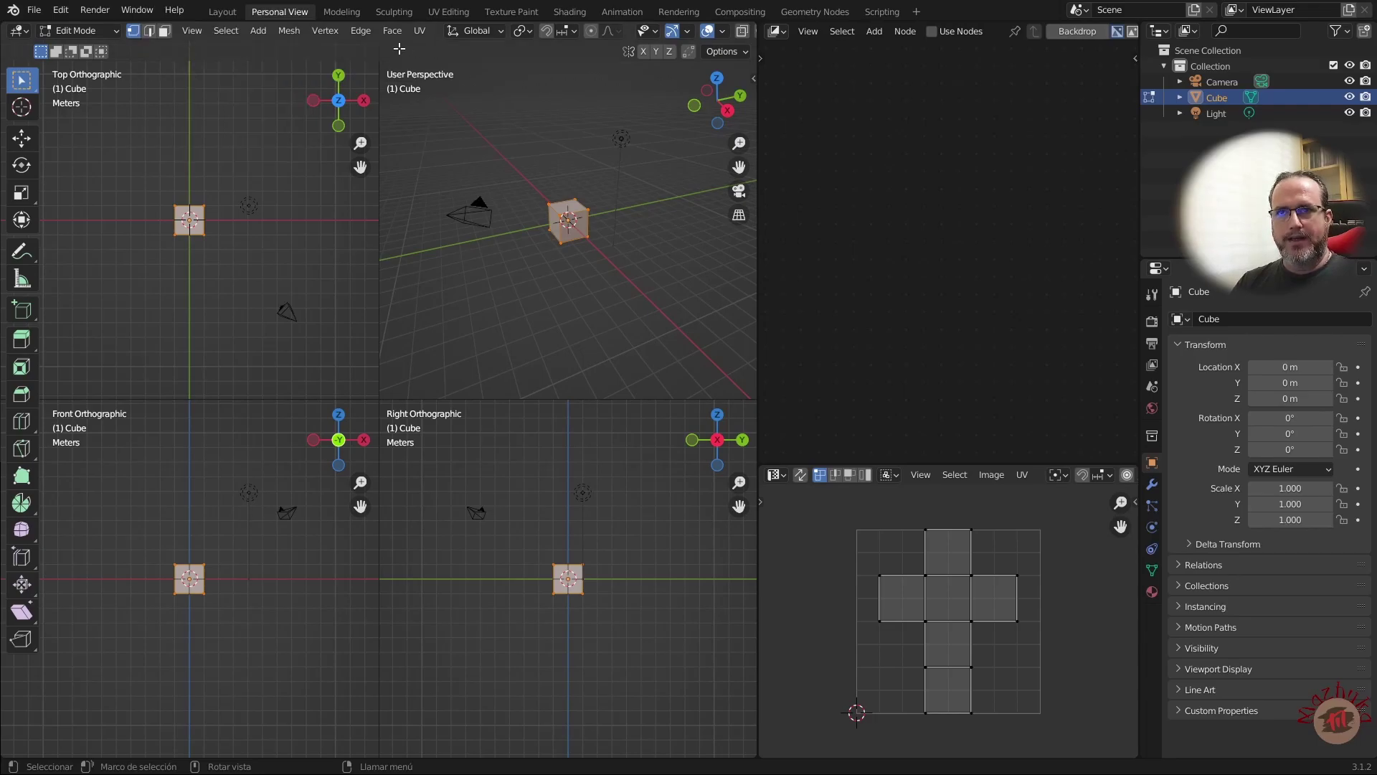
pyautogui.rightClick(307, 10)
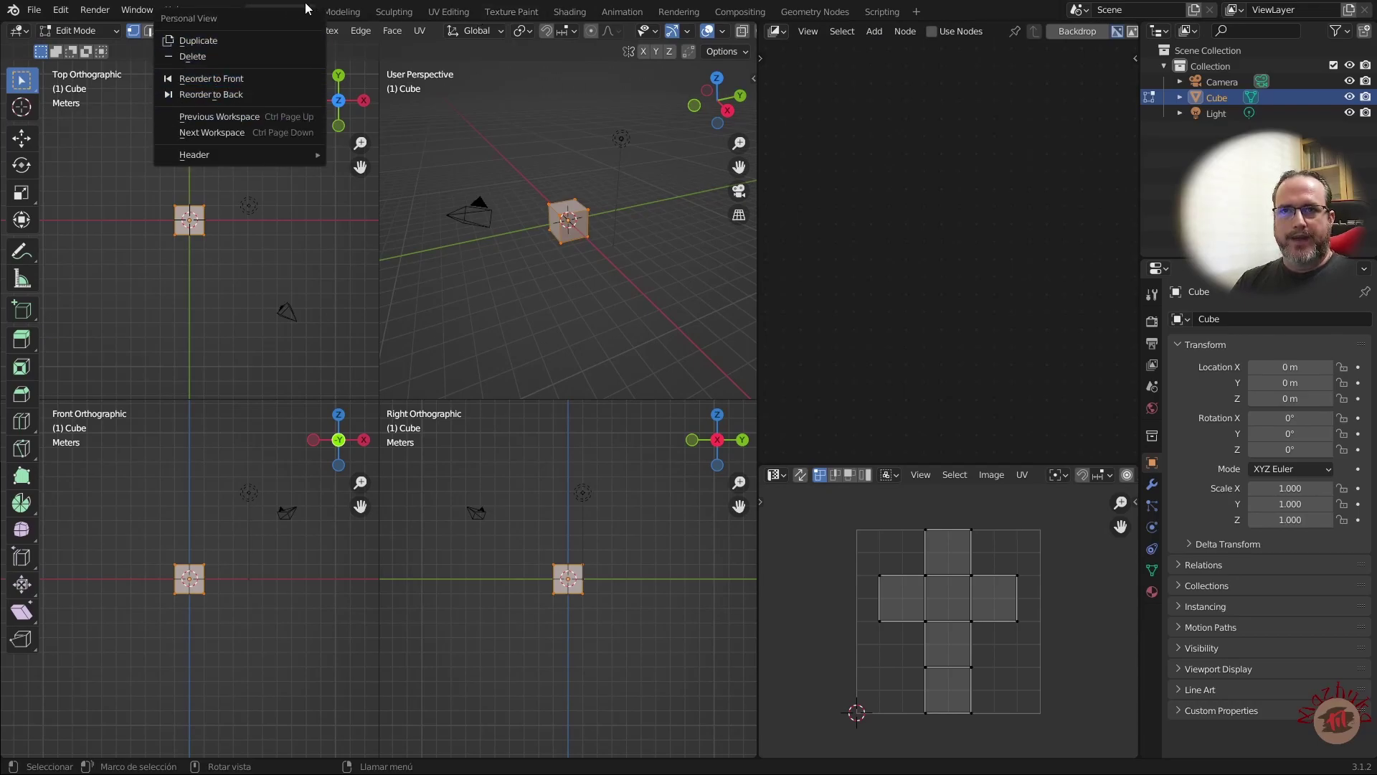
pyautogui.click(334, 31)
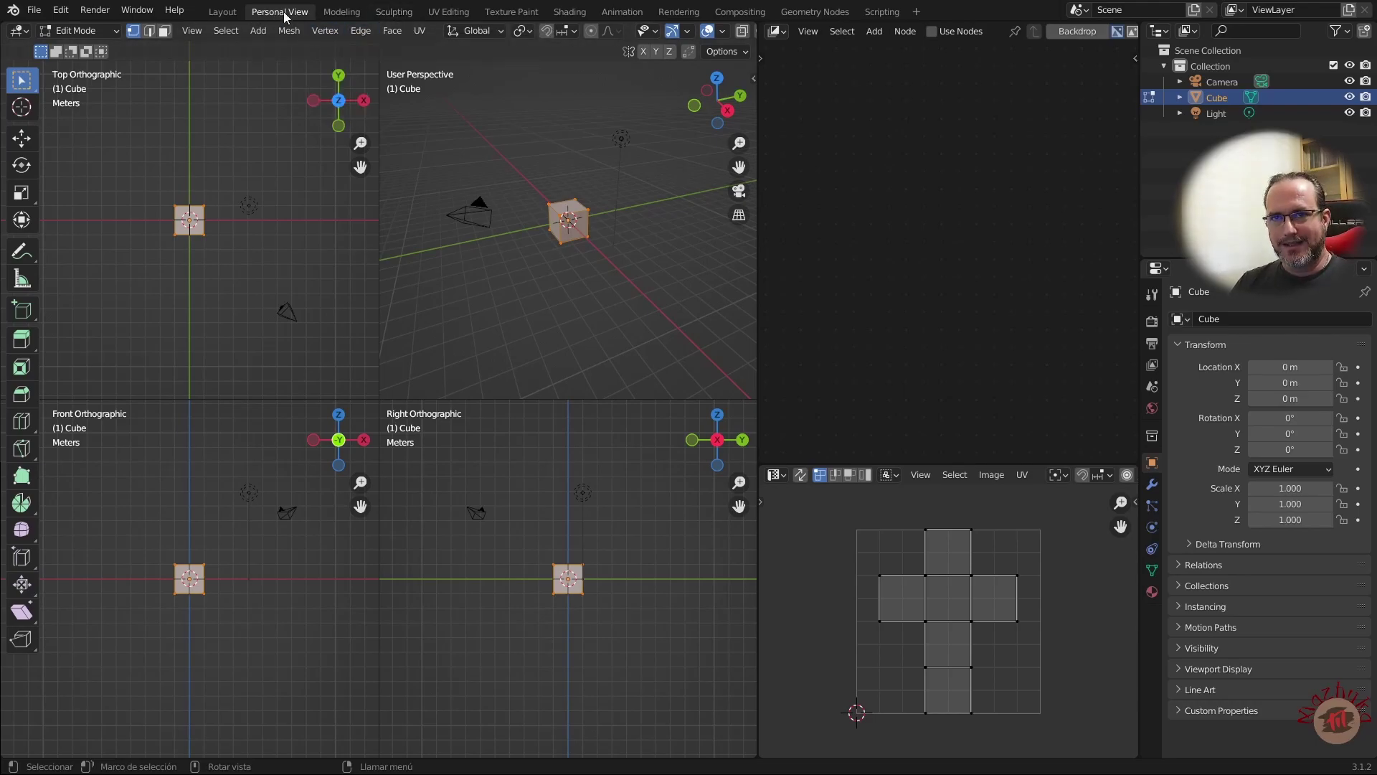
pyautogui.click(354, 30)
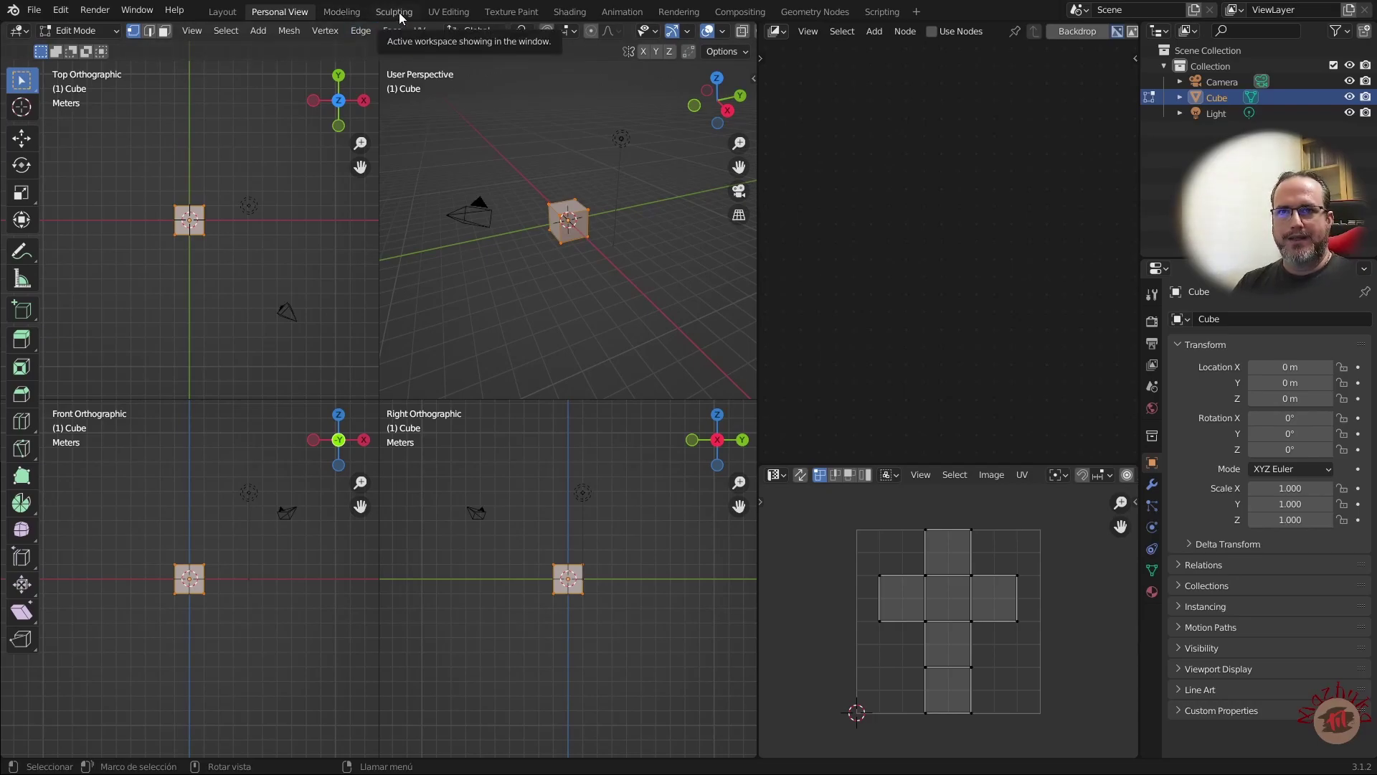
# Step: Reorder the Modeling, Sculpting and Layout workspaces to the front in turn, so the order starts Layout, Sculpting, Modeling, Personal View
pyautogui.rightClick(338, 14)
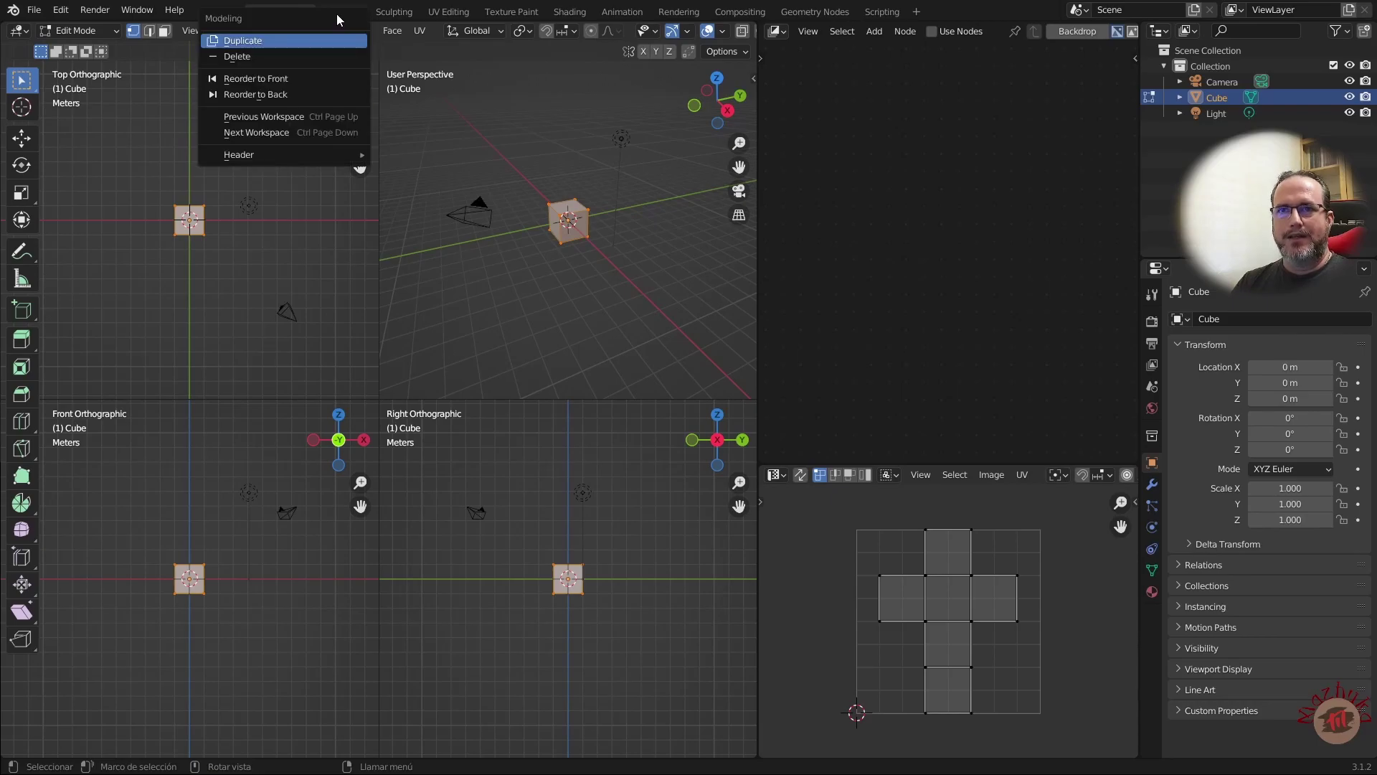
pyautogui.click(312, 78)
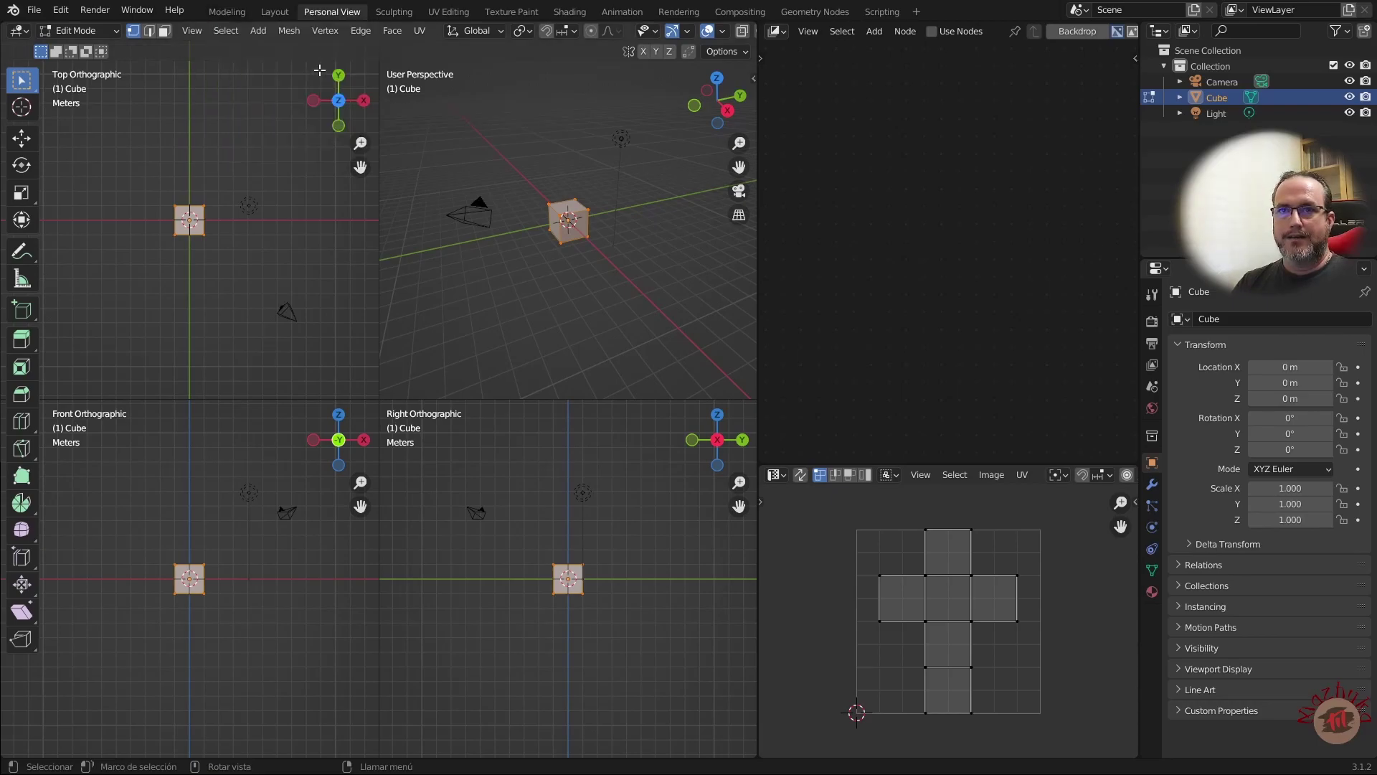
pyautogui.rightClick(394, 14)
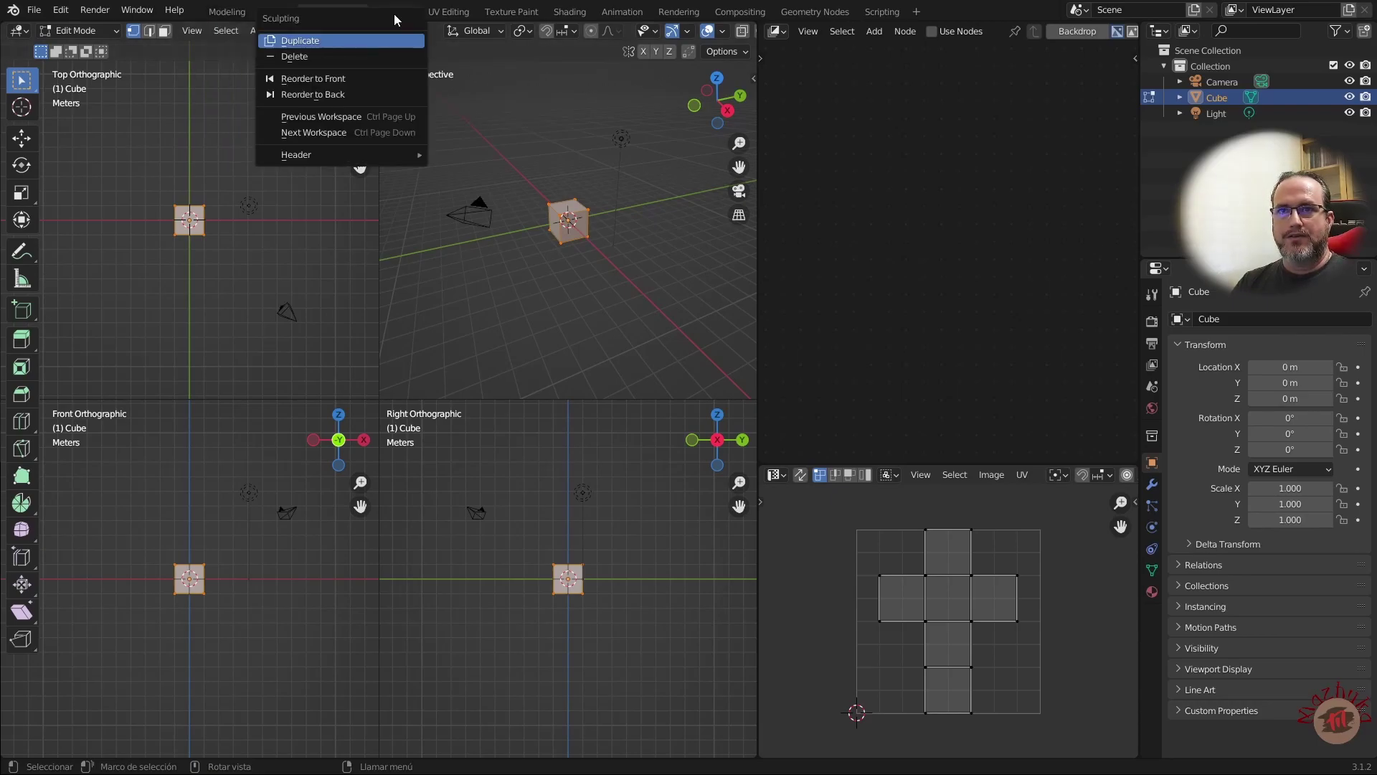
pyautogui.click(351, 80)
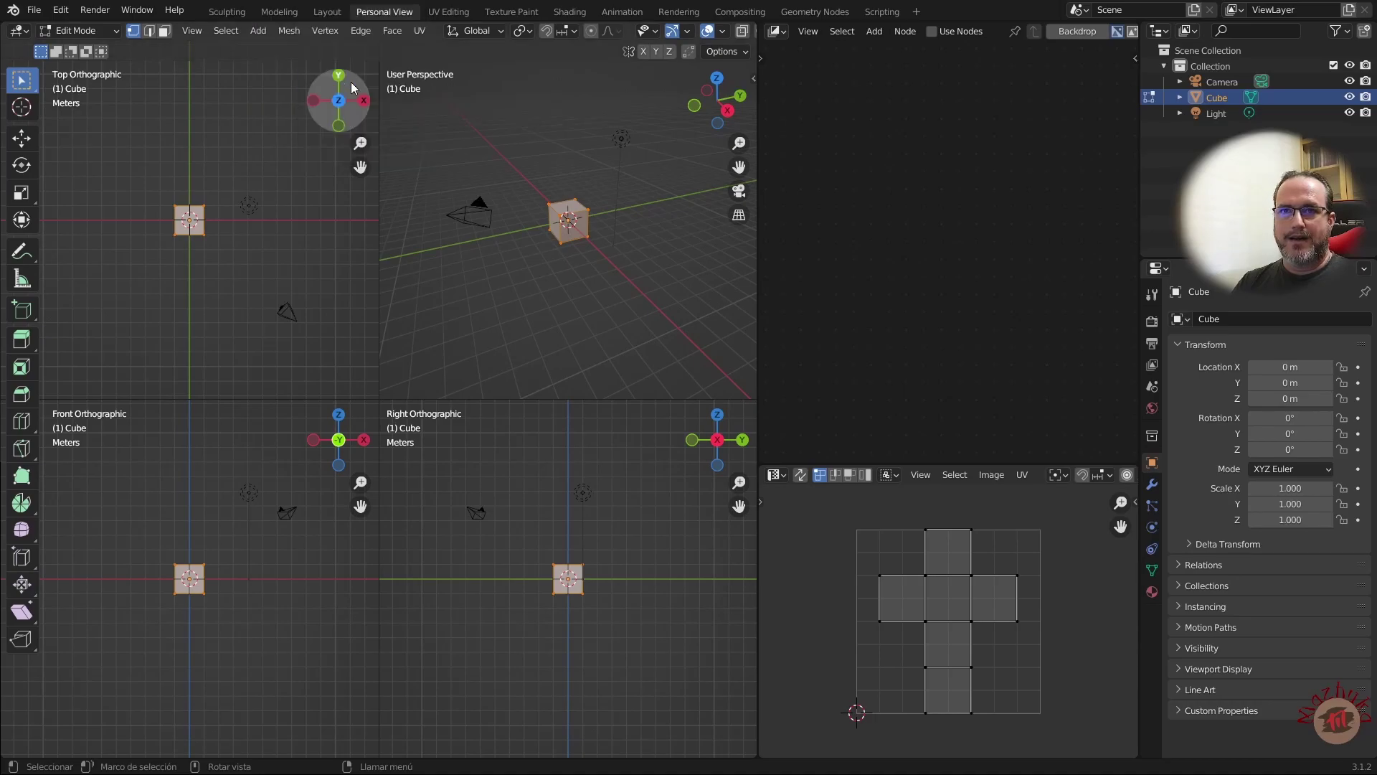
pyautogui.rightClick(325, 14)
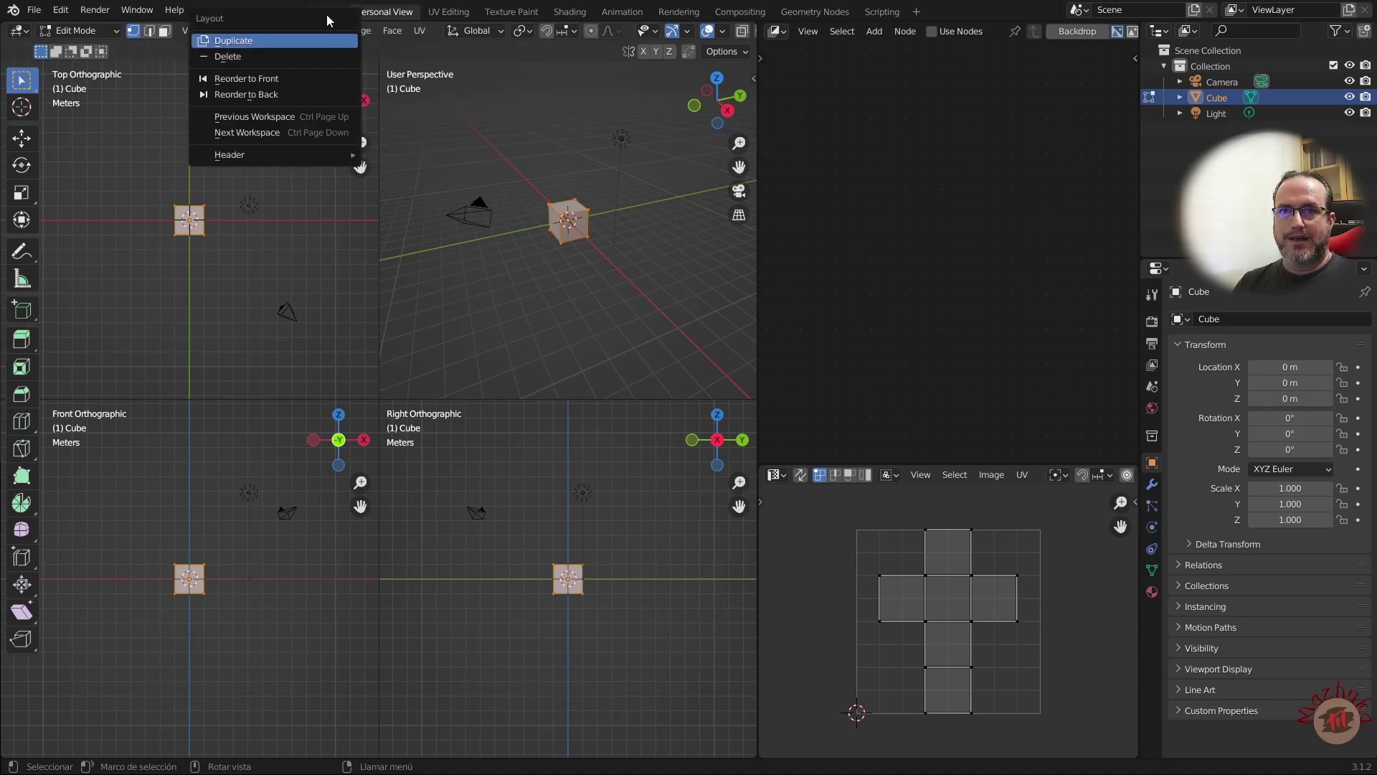
pyautogui.click(316, 79)
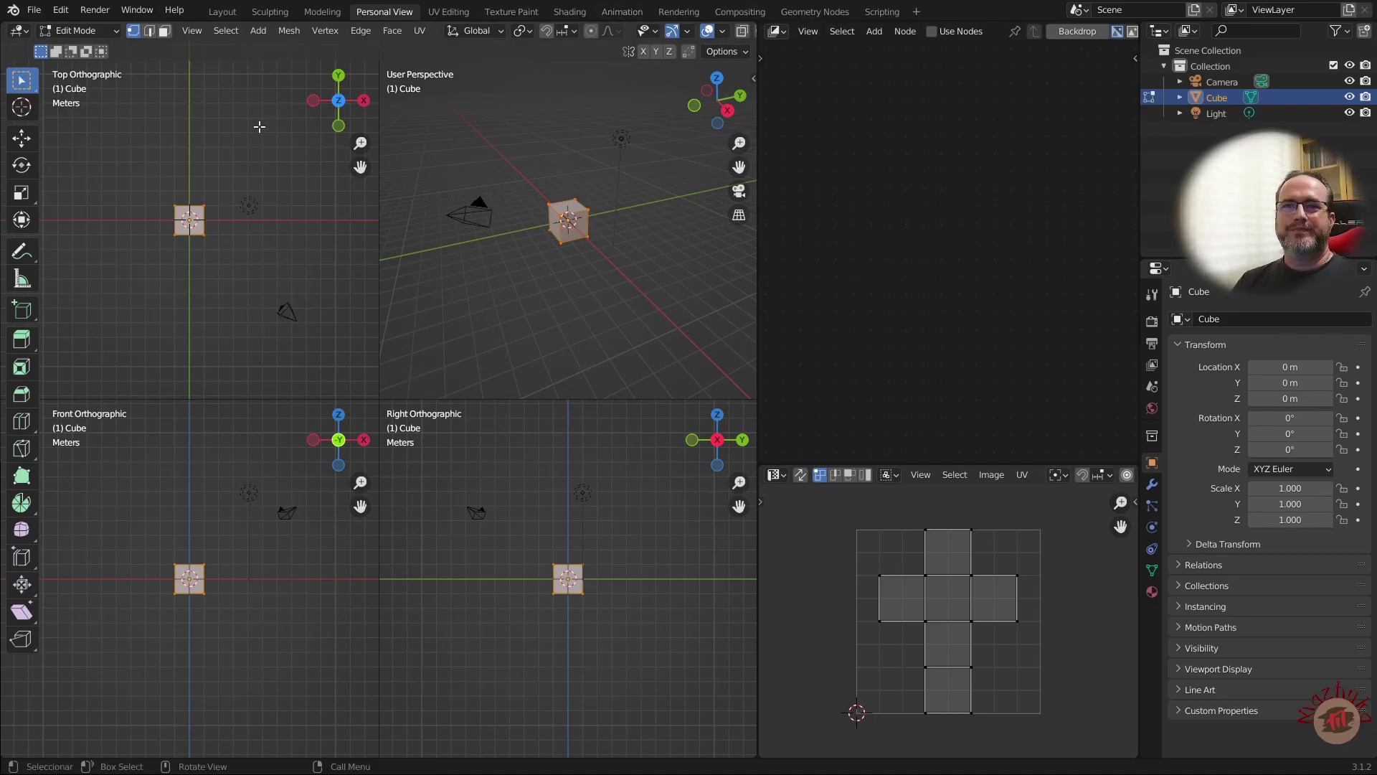
# Step: Switch the interface language back to Spanish and bring up the file commands to look for the Predefinidos options
pyautogui.click(36, 11)
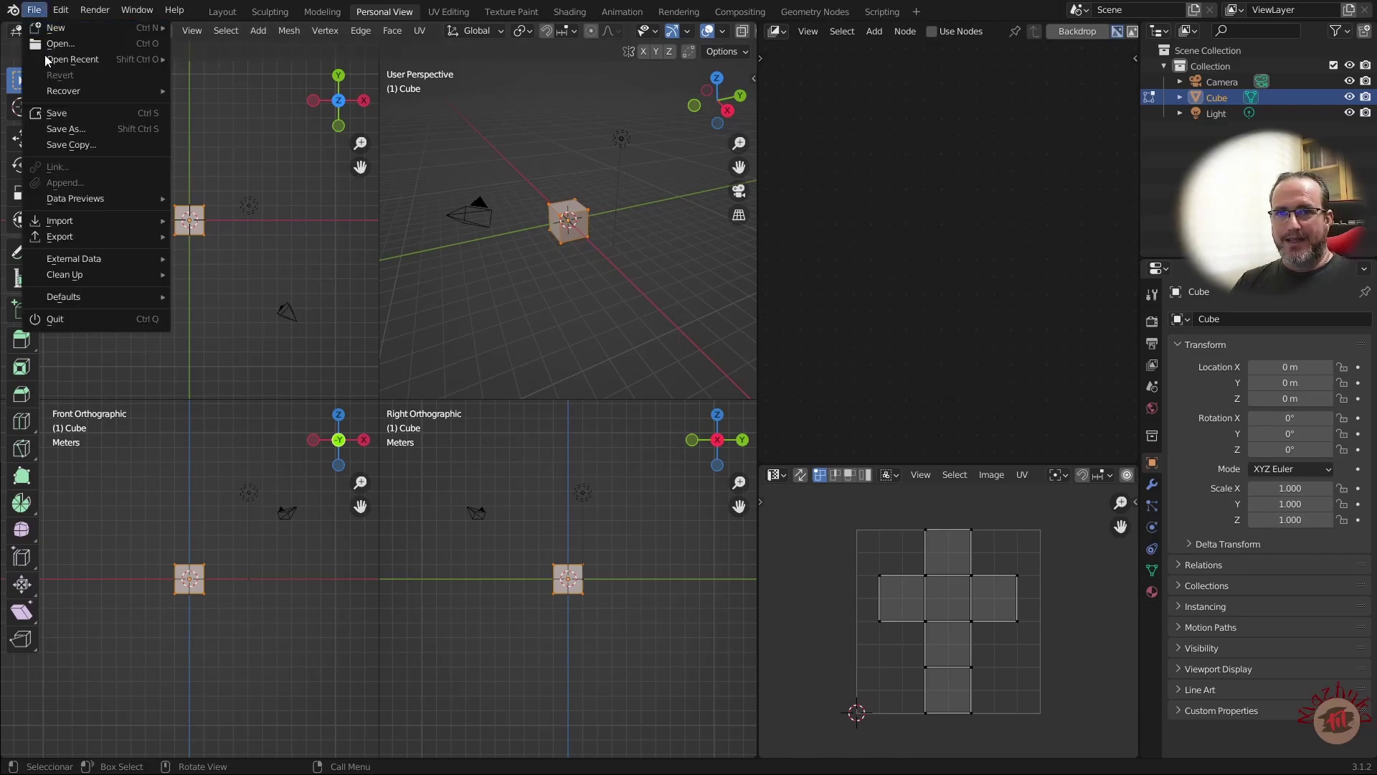
pyautogui.moveTo(99, 300)
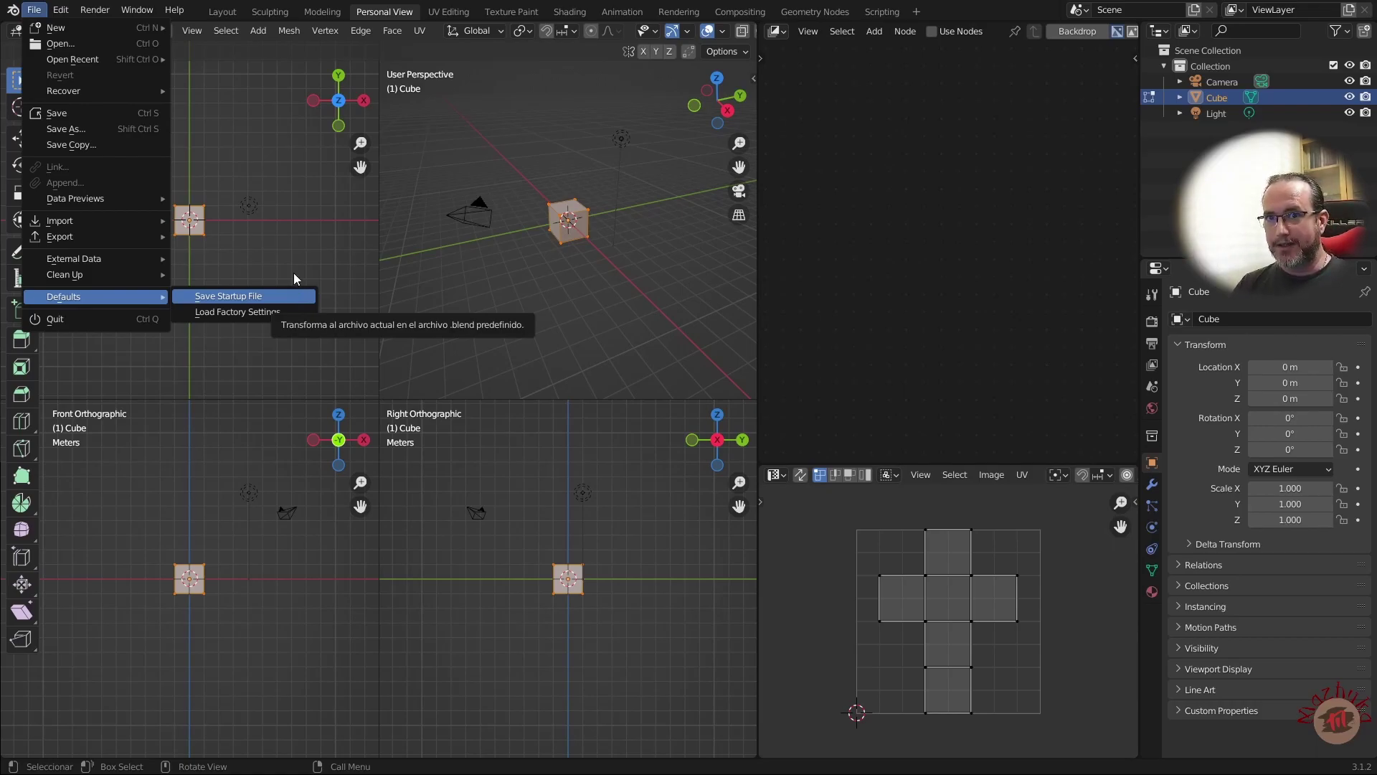
pyautogui.press('End')
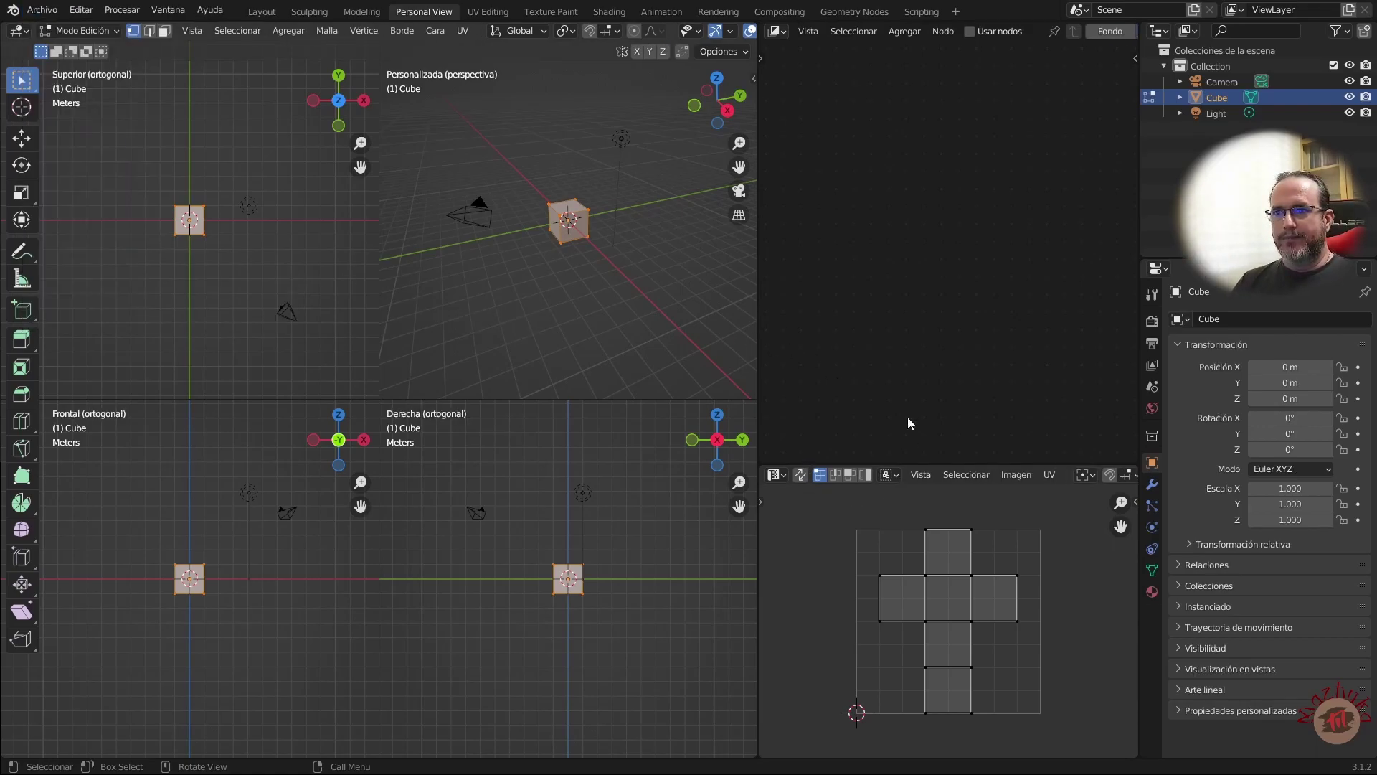
pyautogui.click(42, 10)
pyautogui.moveTo(135, 284)
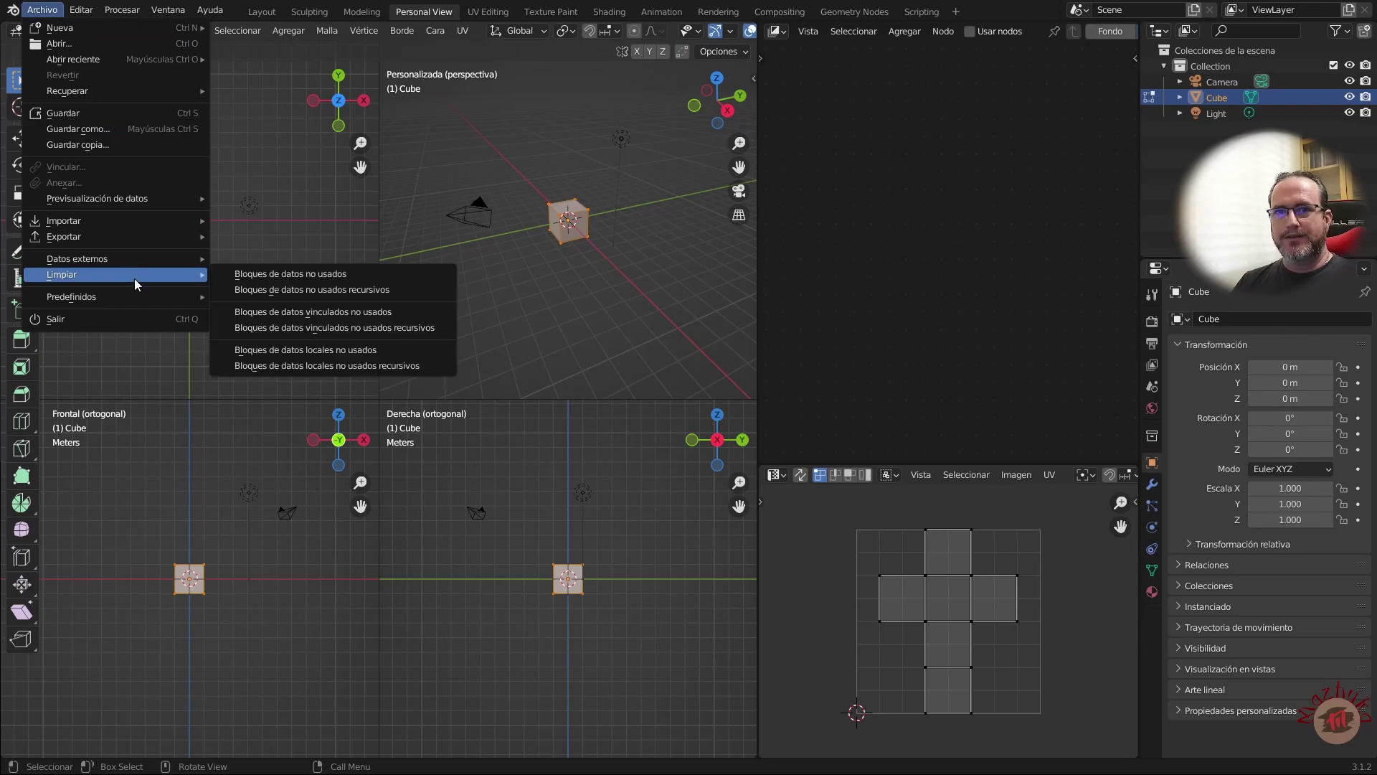